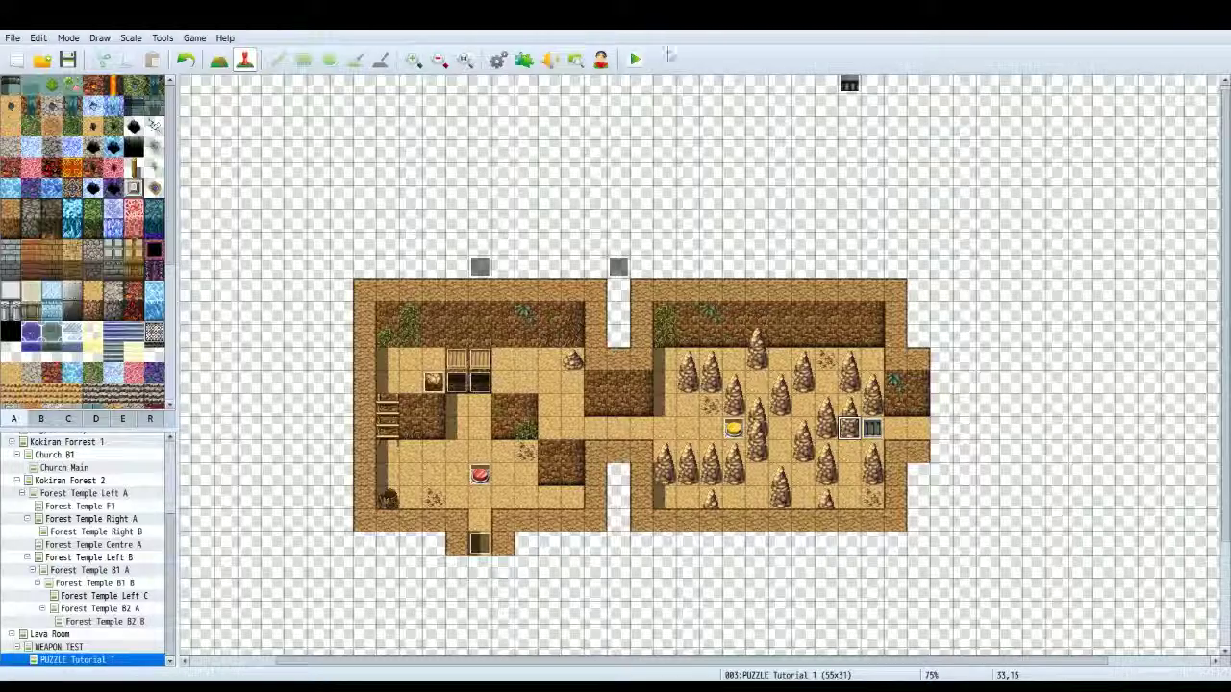
Playtest the game from the File 2 save to view the gate and yellow switch, closing the test window at the end.
left_click(635, 59)
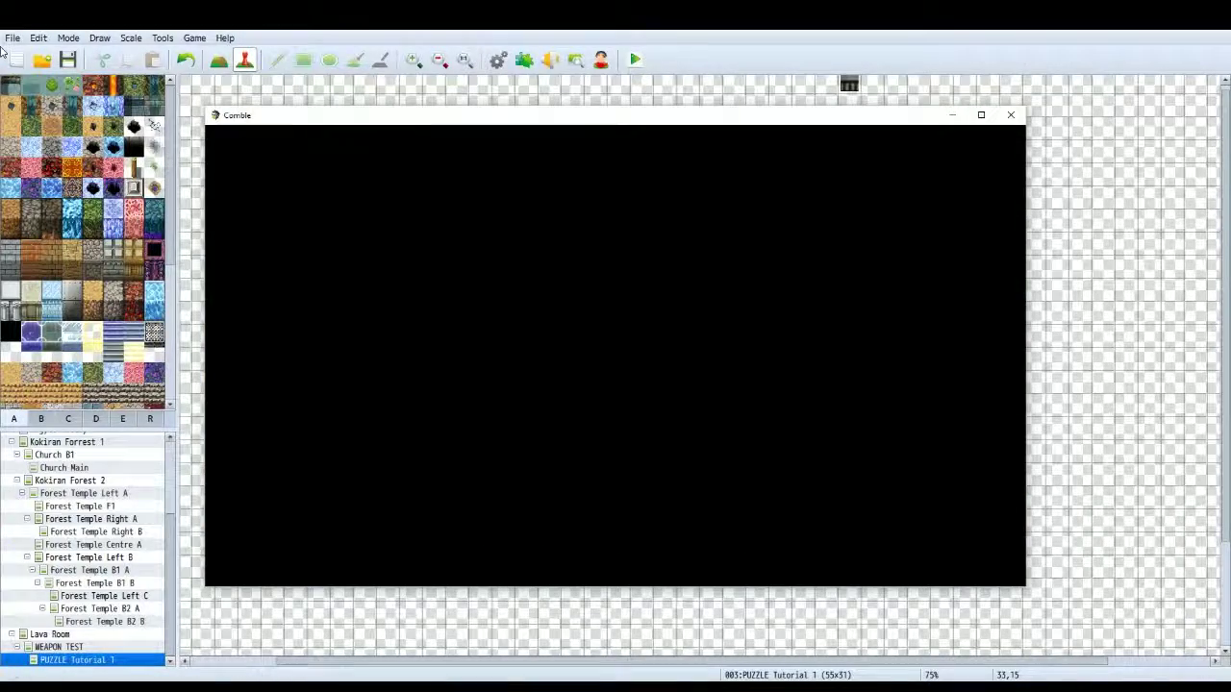
key("Return")
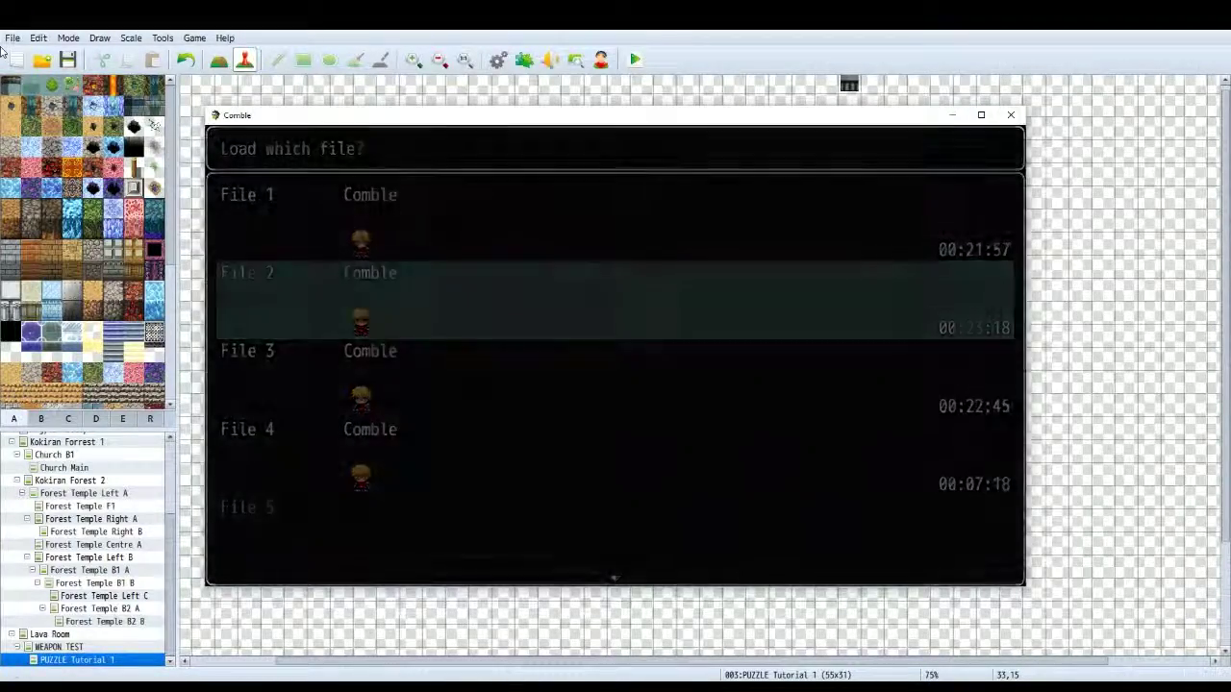
key("Return")
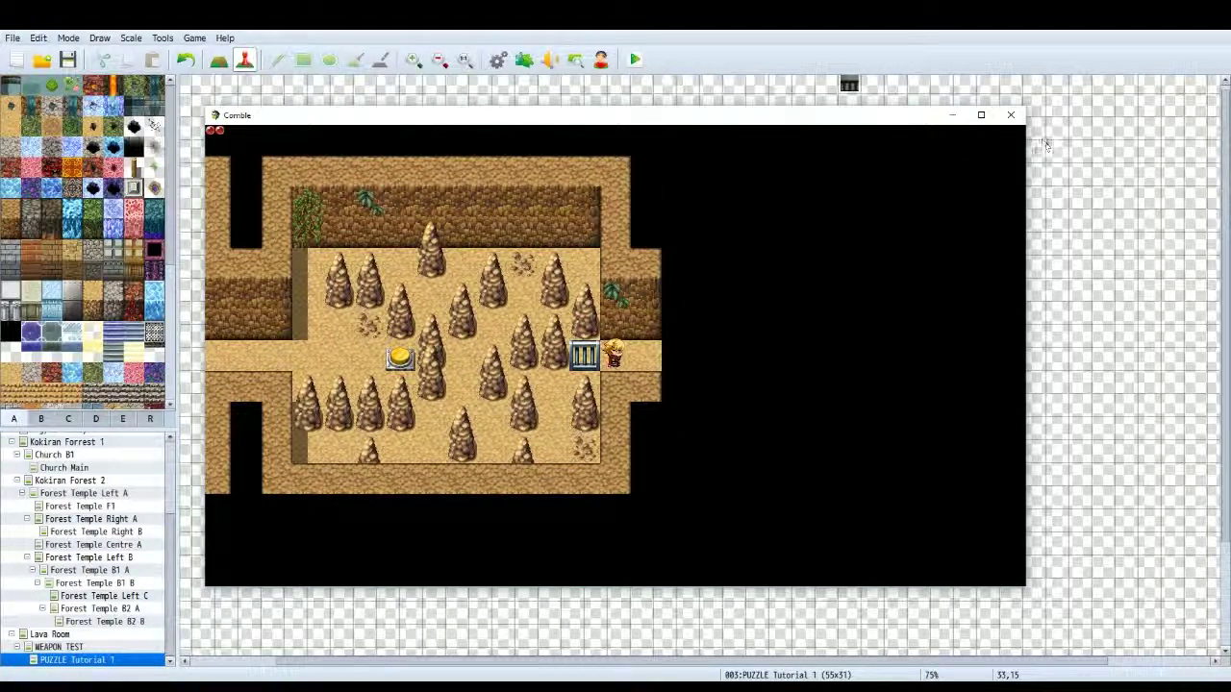
left_click(1010, 114)
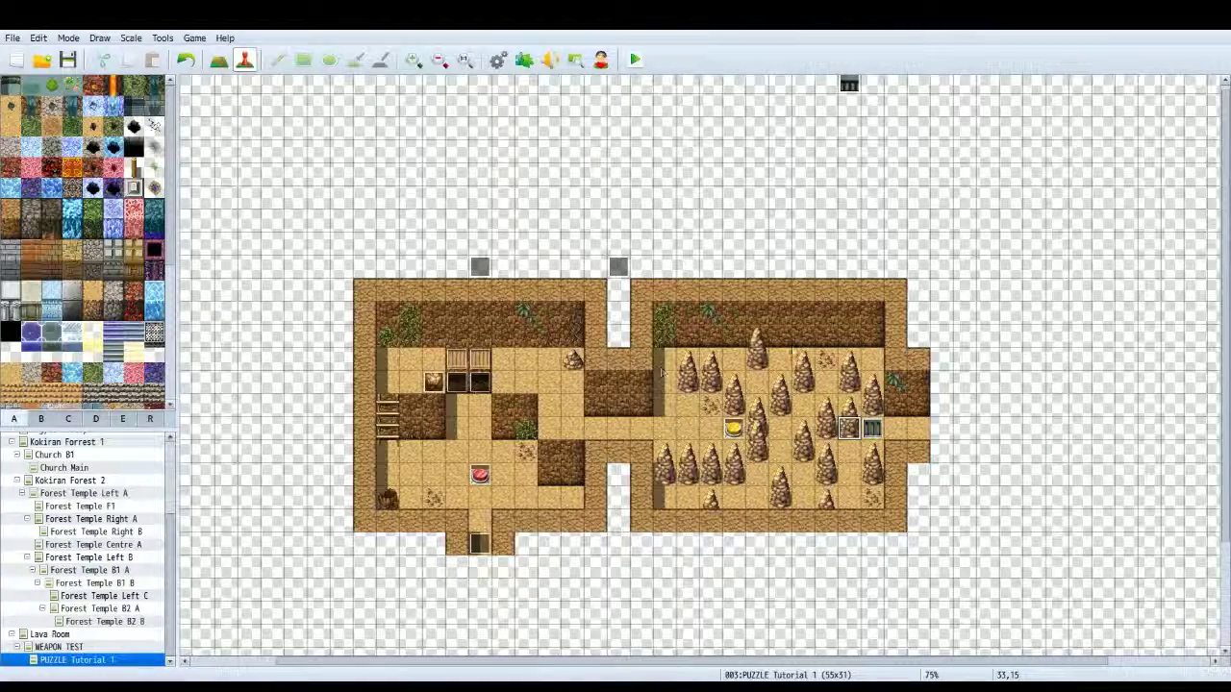
Select the Gate Shadow event above the rooms, try moving the Block gate event one tile up, and undo the move.
left_click(803, 335)
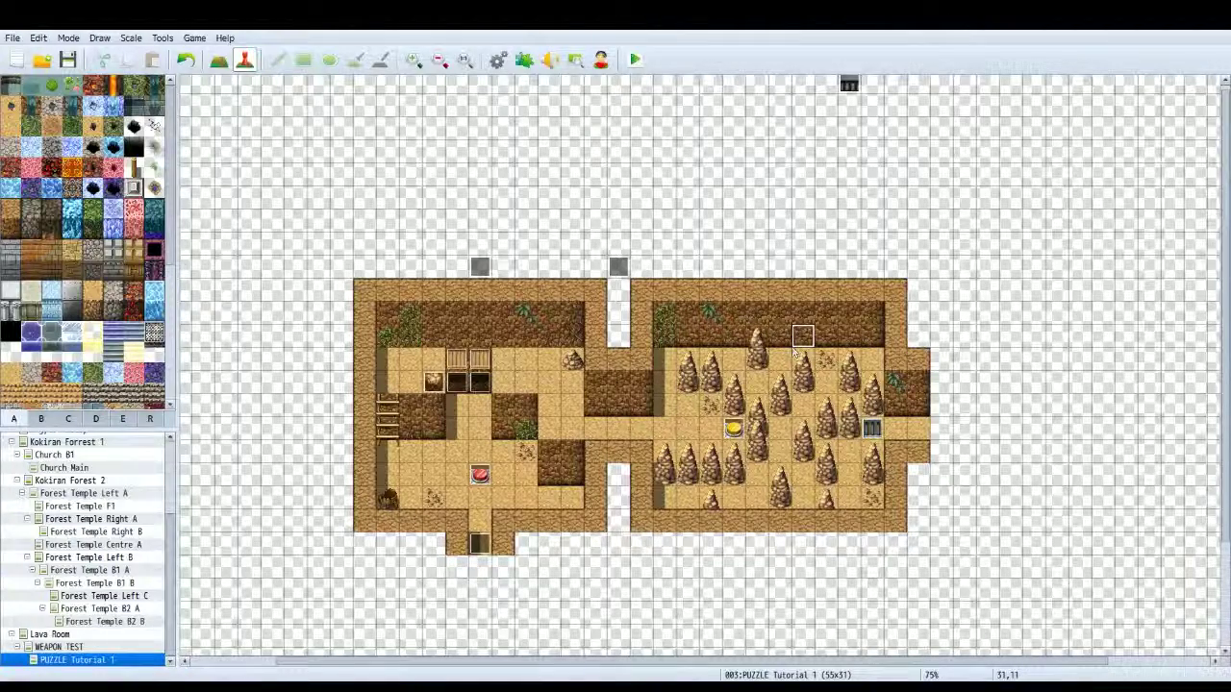
left_click(849, 84)
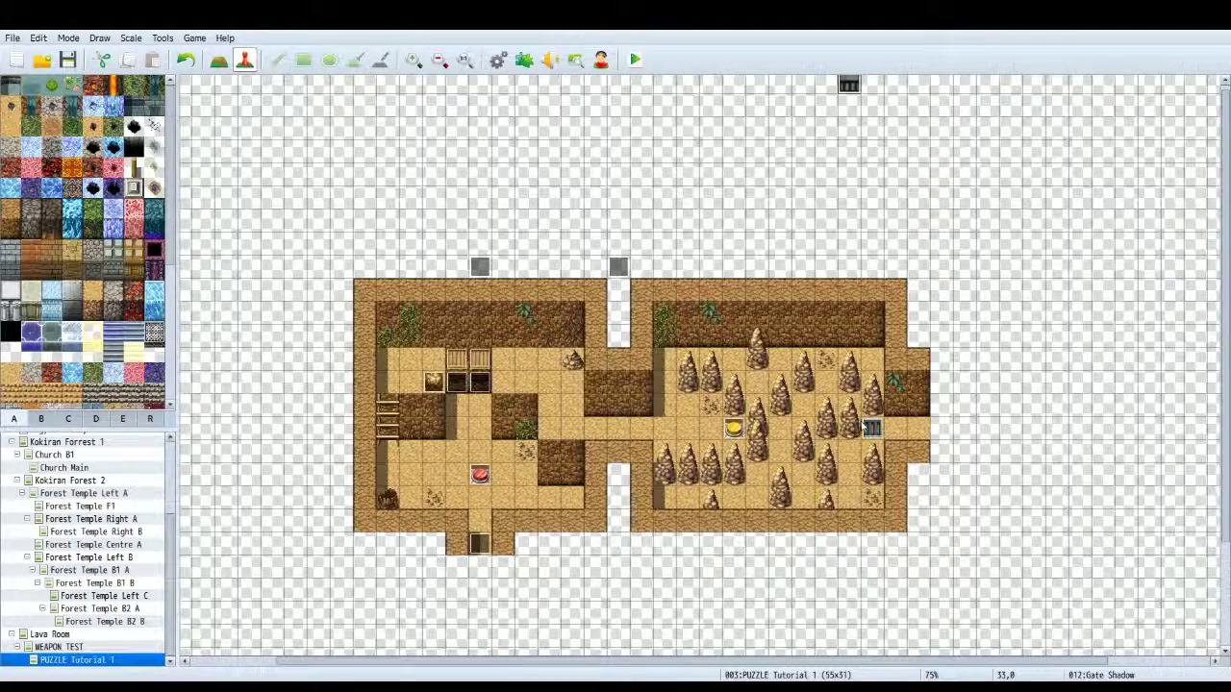
left_click_drag(872, 430, 871, 408)
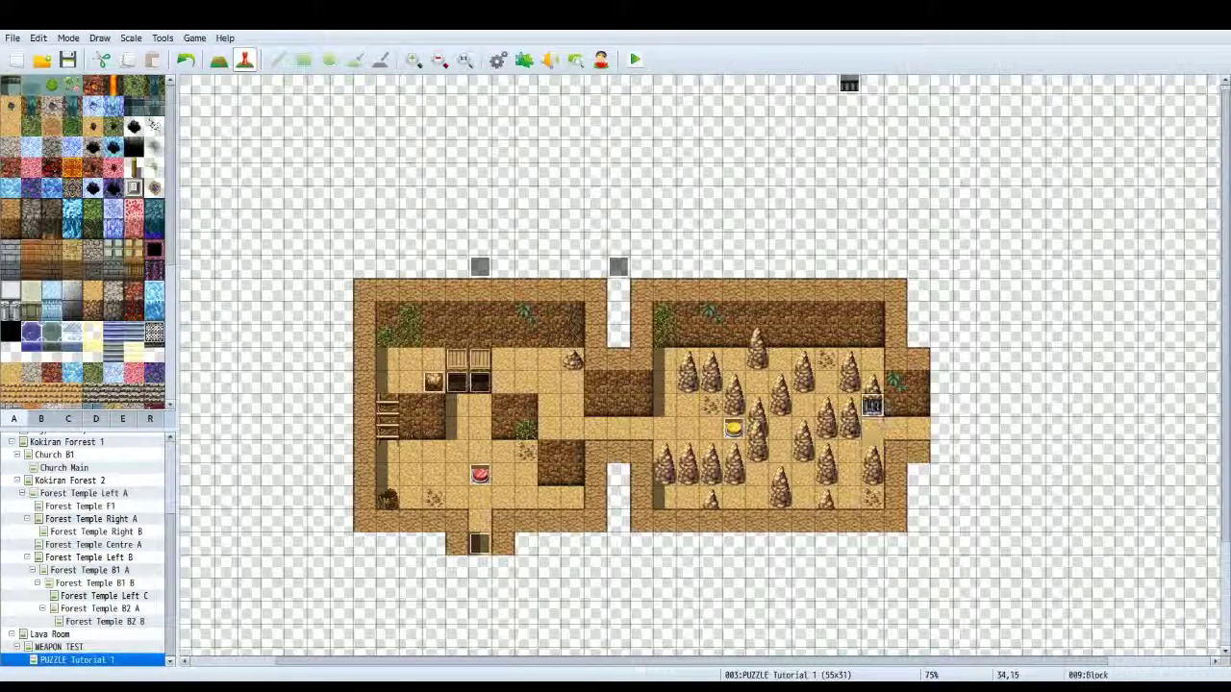
key("ctrl+z")
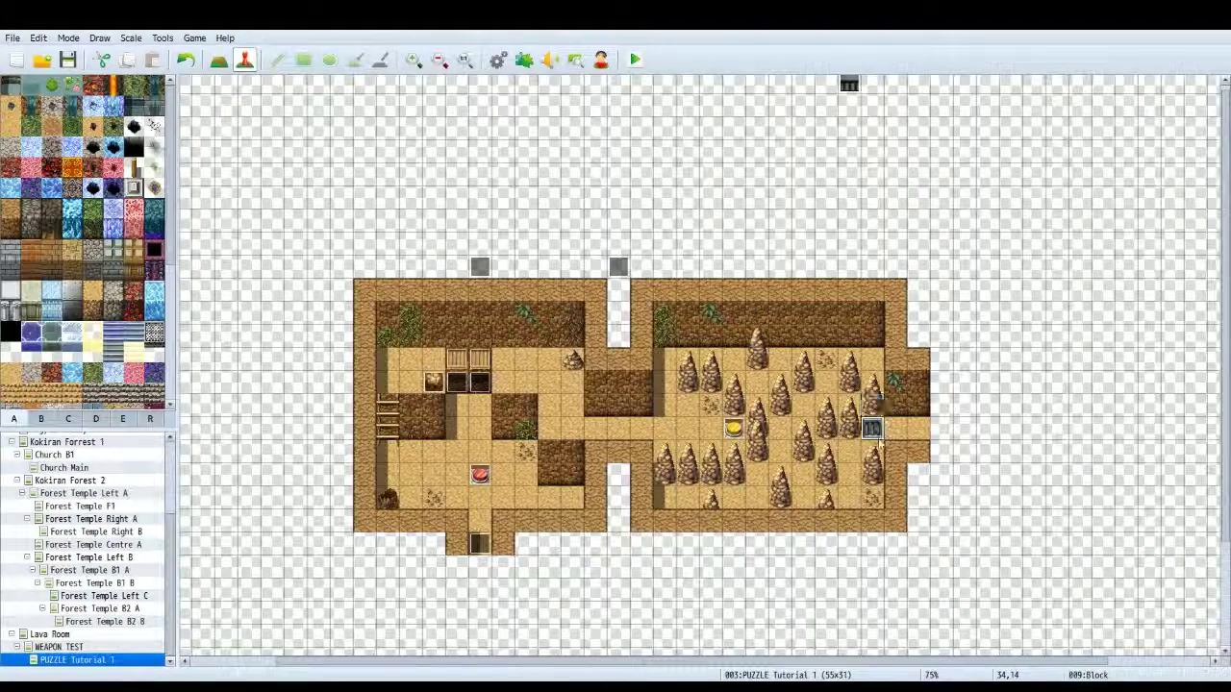
left_click(825, 405)
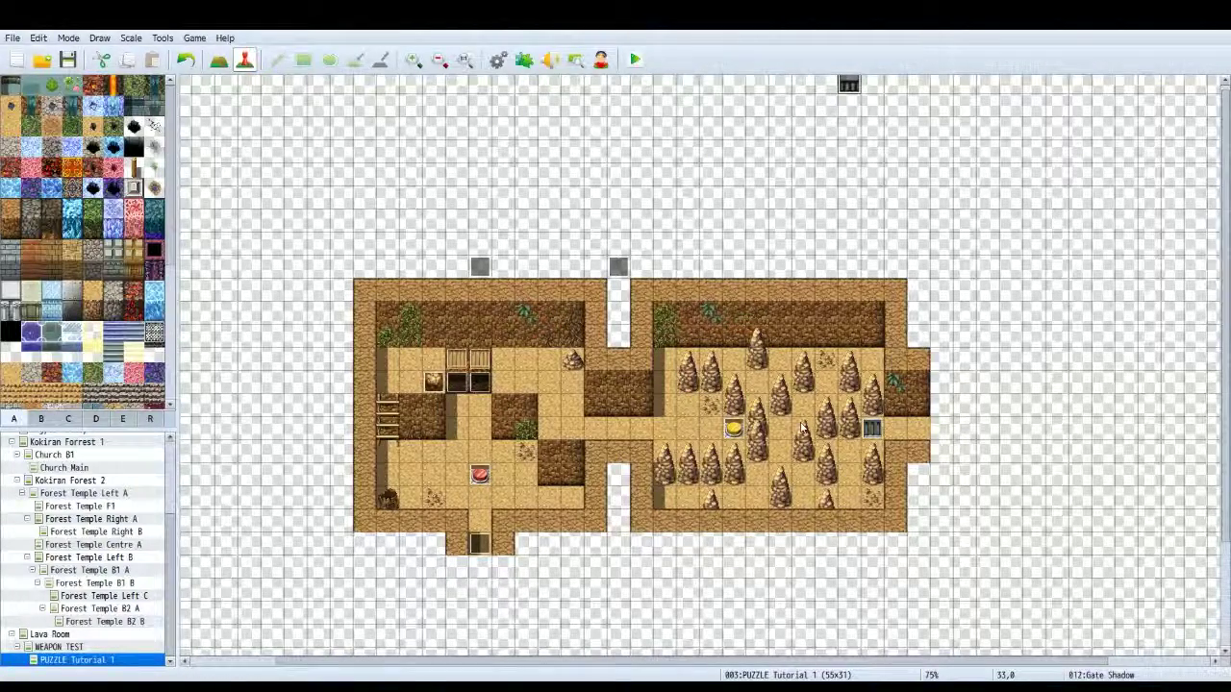
Open the yellow Switch event for editing and examine the sound and self switch commands on its first page.
right_click(734, 427)
left_click(747, 435)
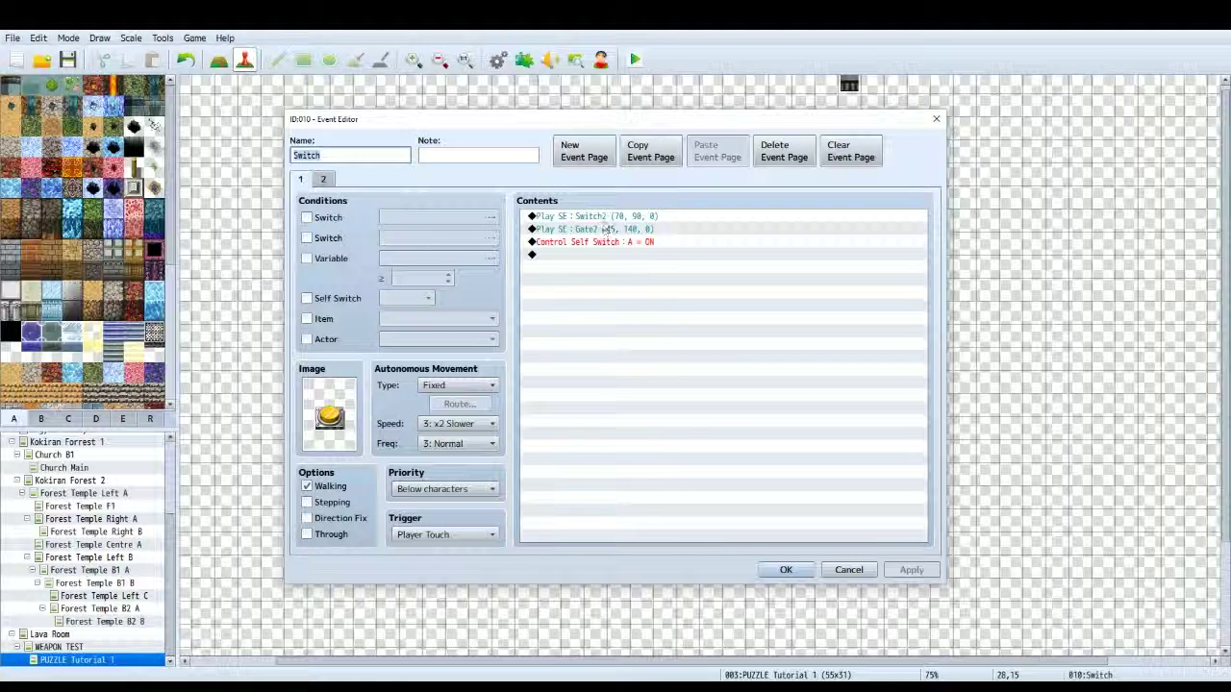
left_click(608, 300)
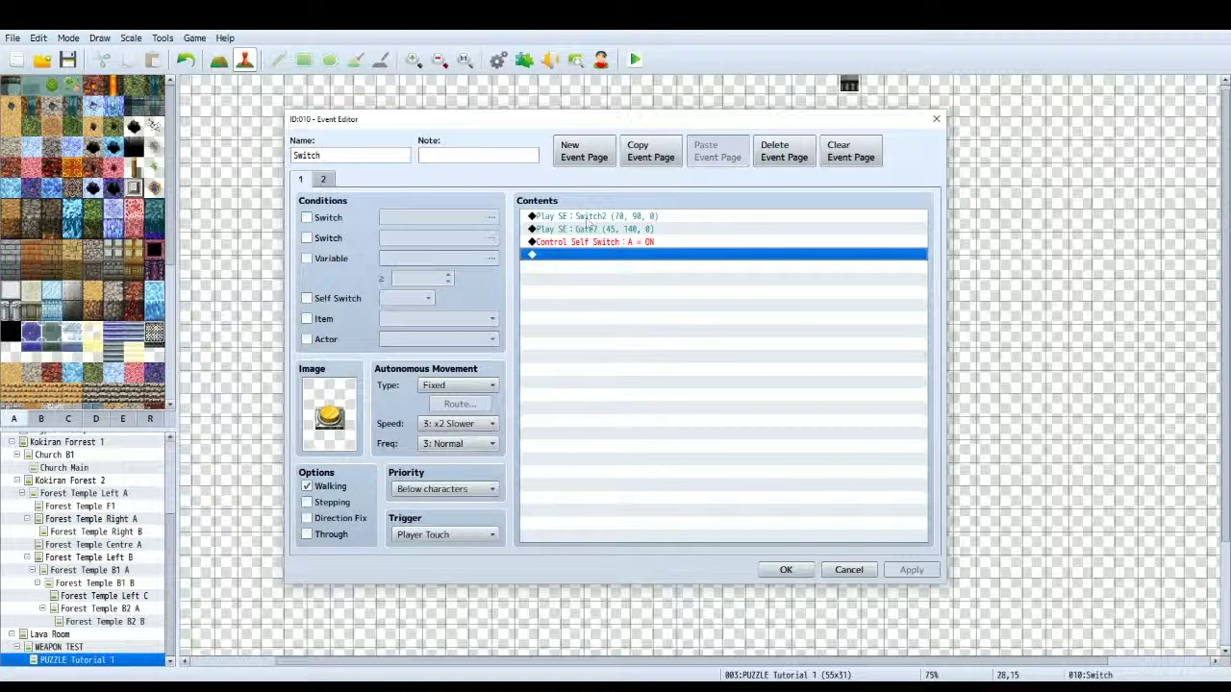
left_click(572, 230)
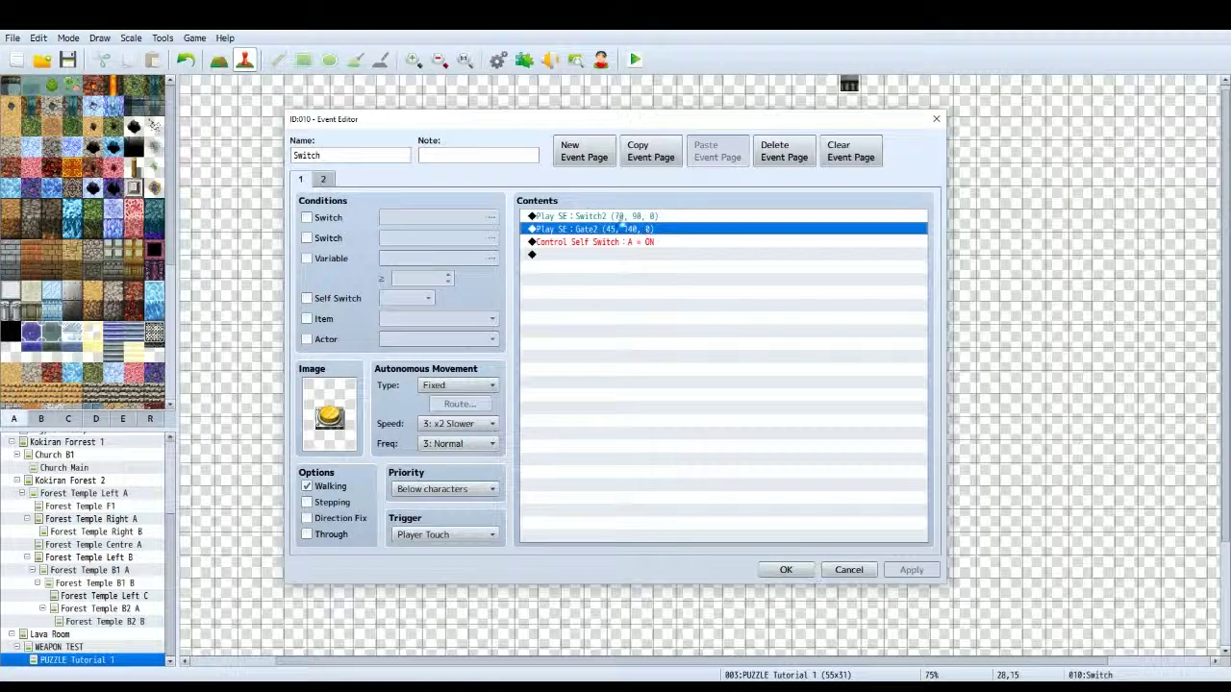
left_click(616, 246)
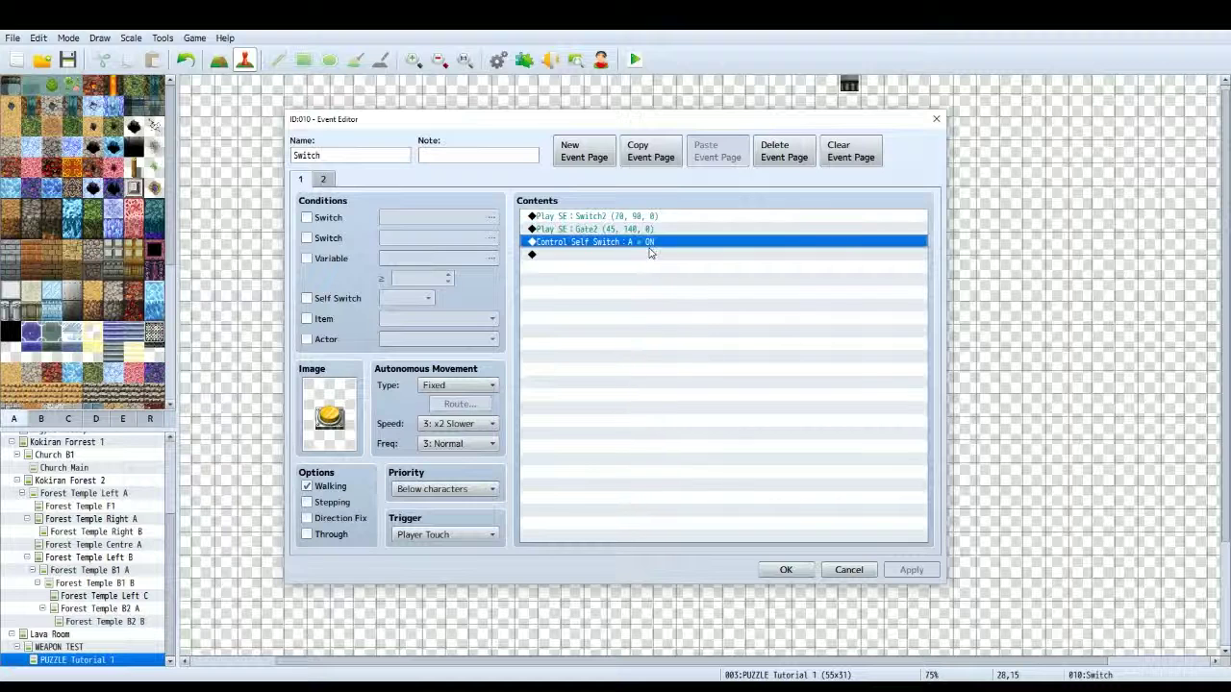
left_click(657, 299)
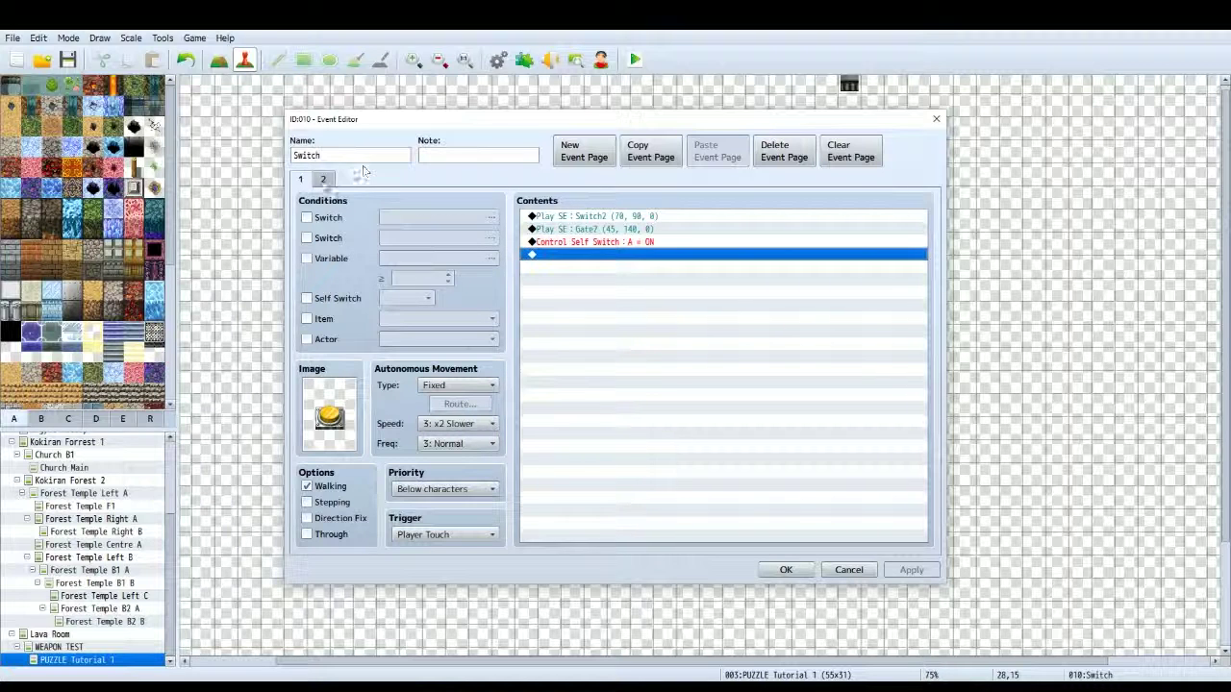
Examine the Switch event's second page against its first, including the 540-frame wait, the Timed Switch activation and the 5-frame wait.
left_click(323, 180)
left_click(633, 435)
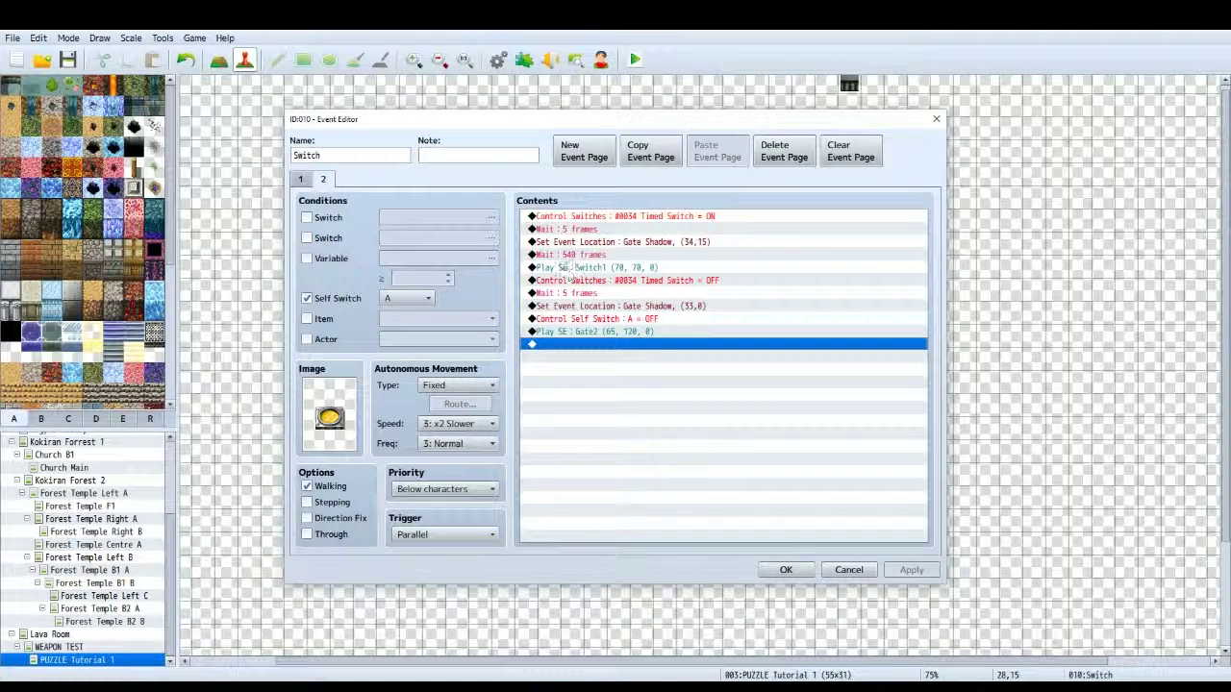
left_click(565, 256)
left_click(589, 402)
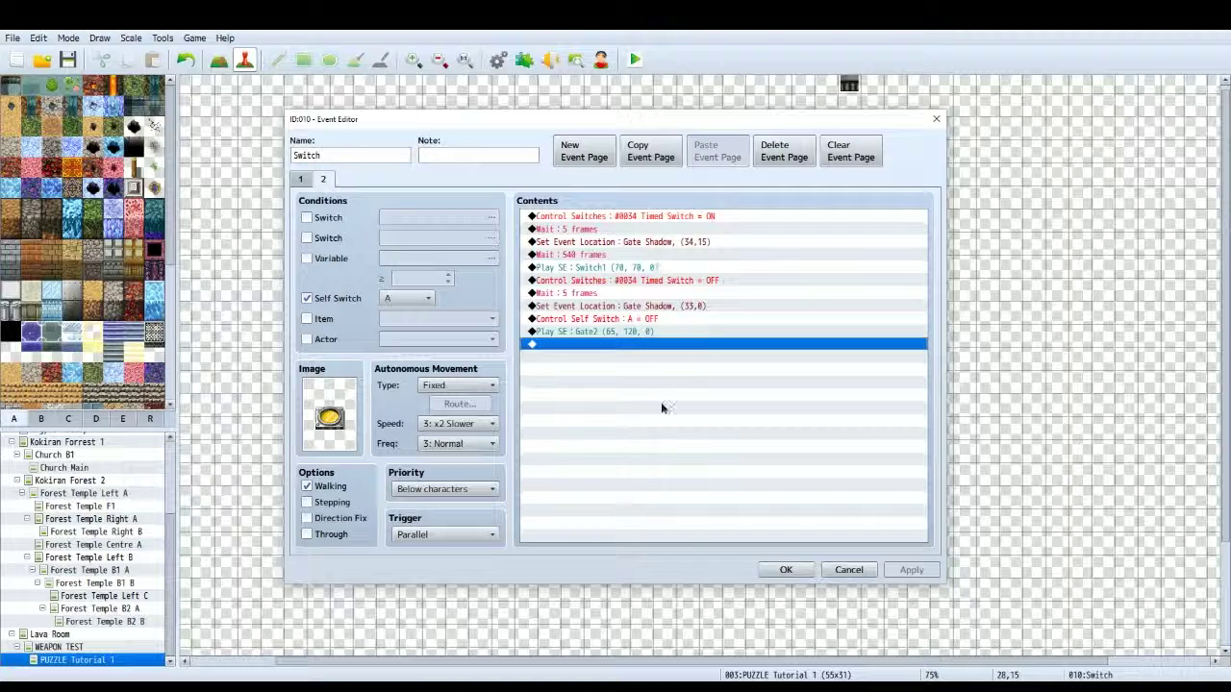
left_click(300, 180)
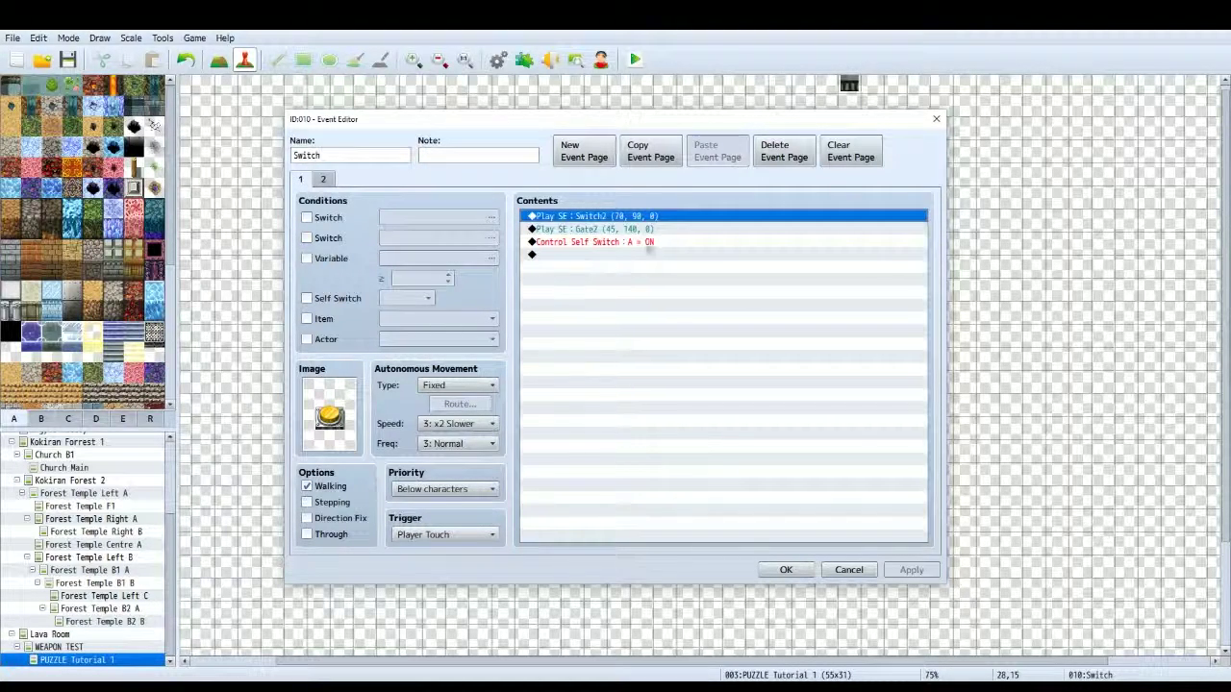
left_click(323, 180)
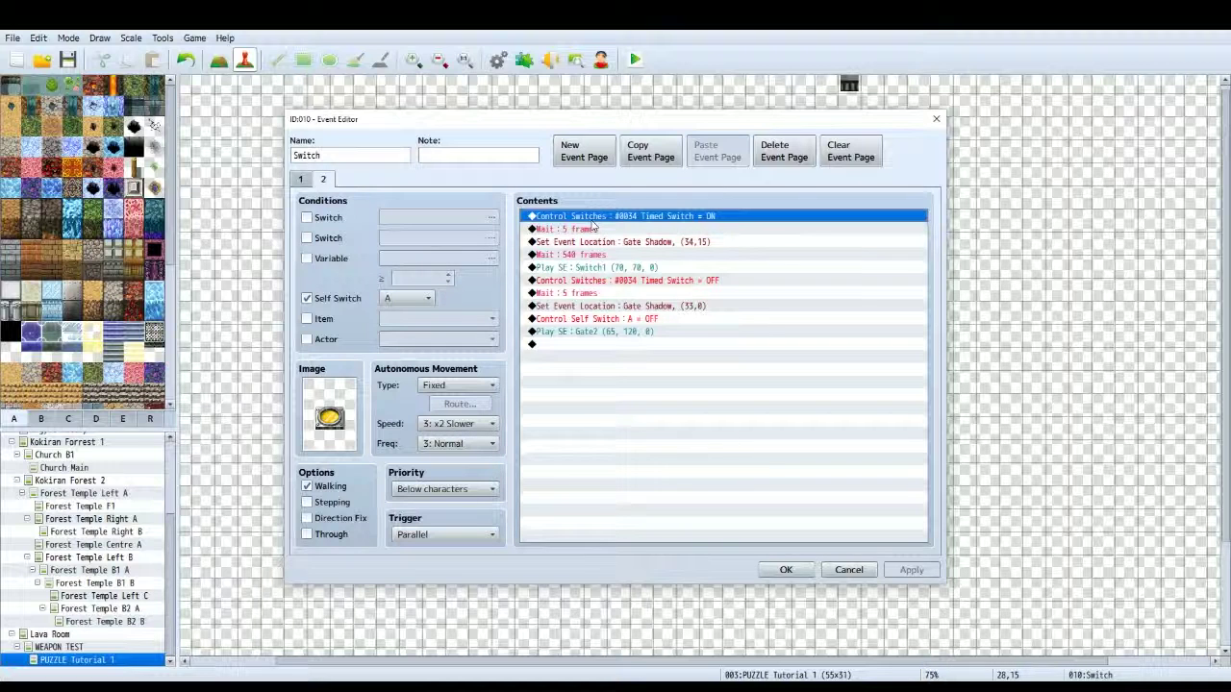
left_click(582, 387)
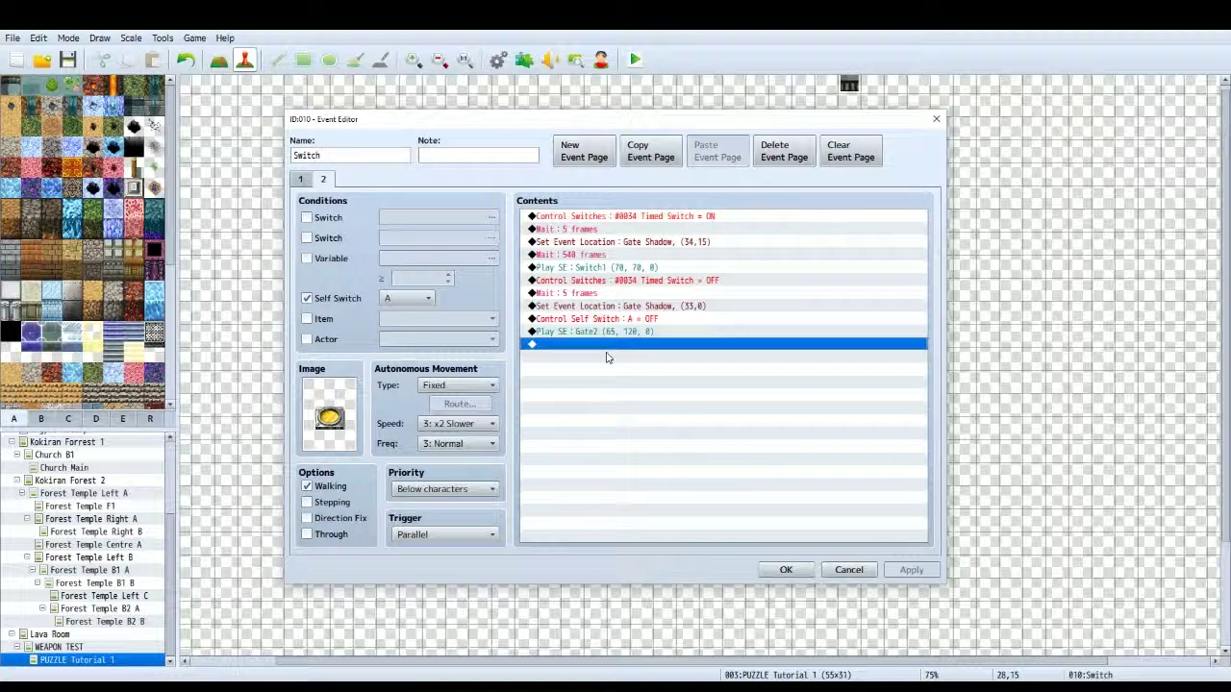
left_click(685, 221)
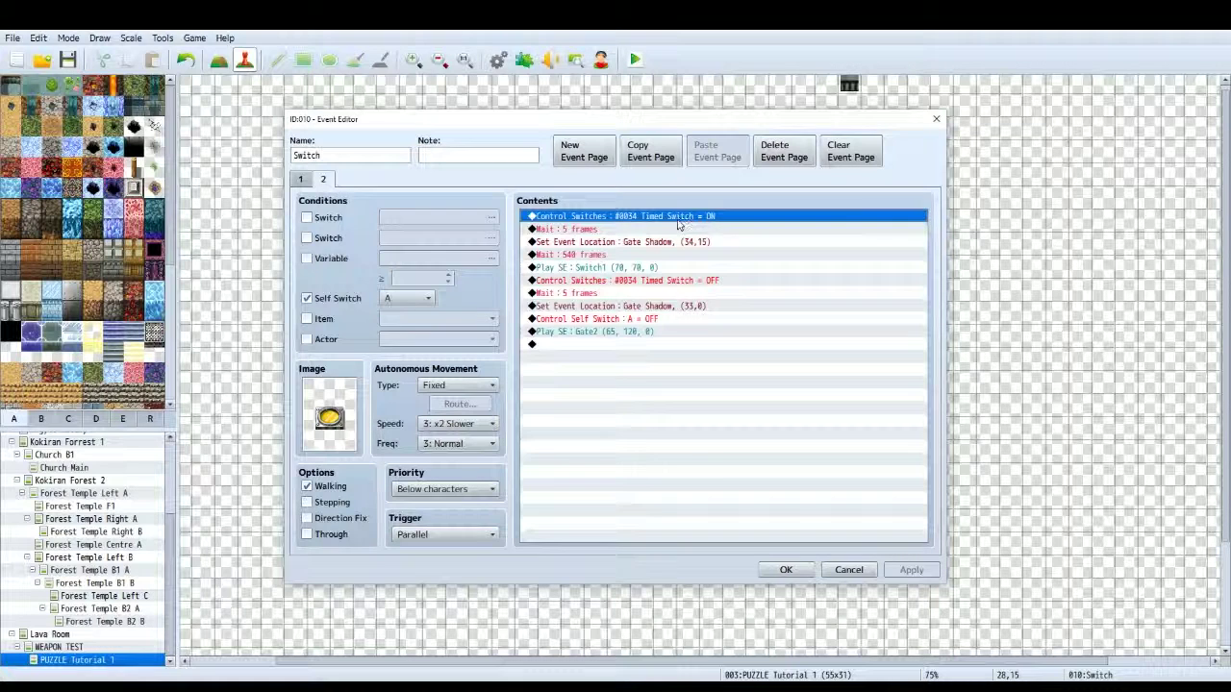
left_click(606, 231)
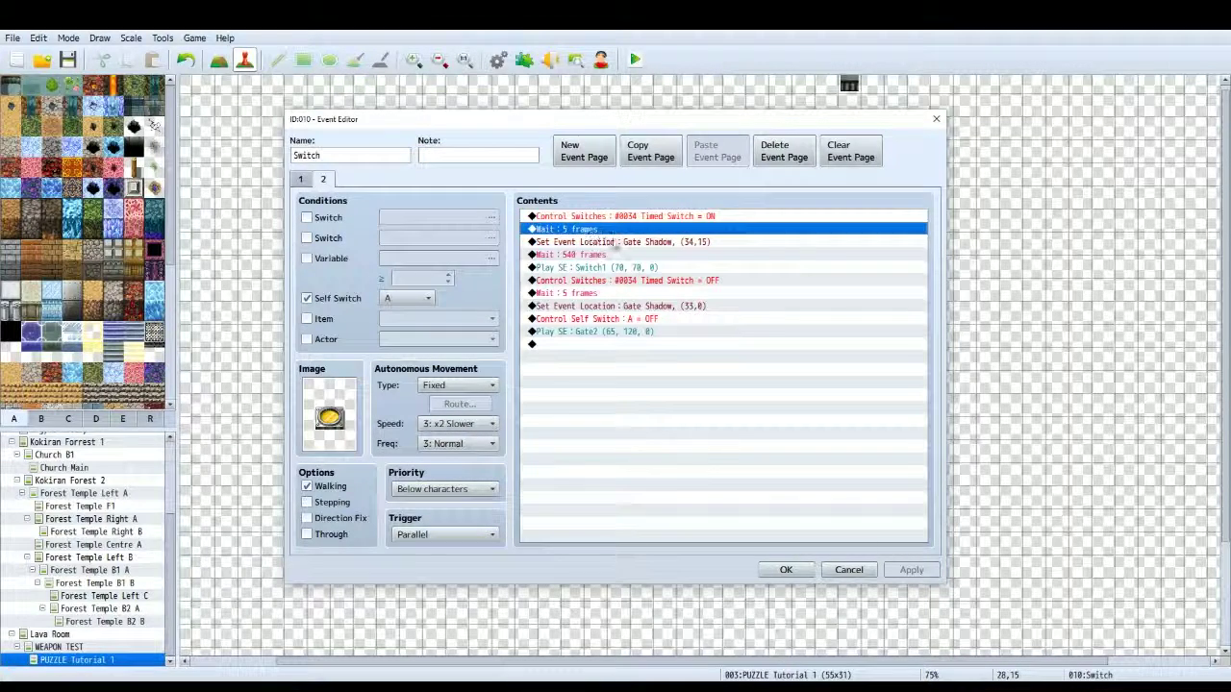
Check the first Set Event Location command's target for Gate Shadow on the map, keeping it at (34,15).
left_click(574, 243)
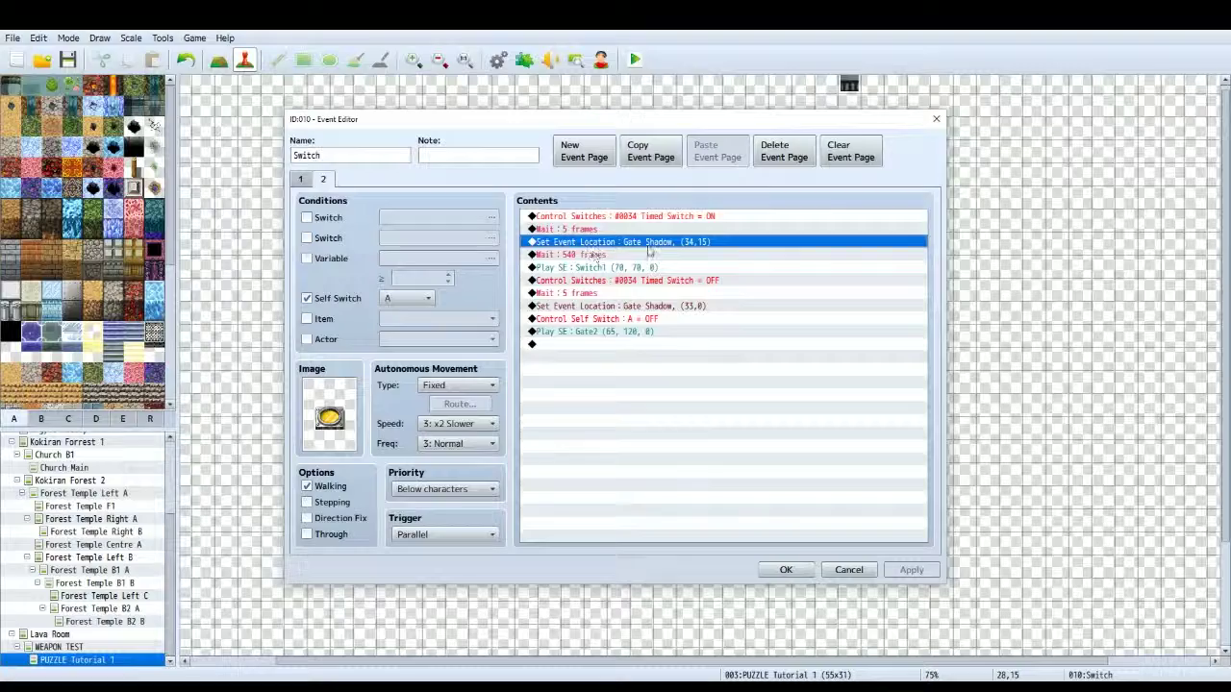
right_click(625, 242)
left_click(643, 254)
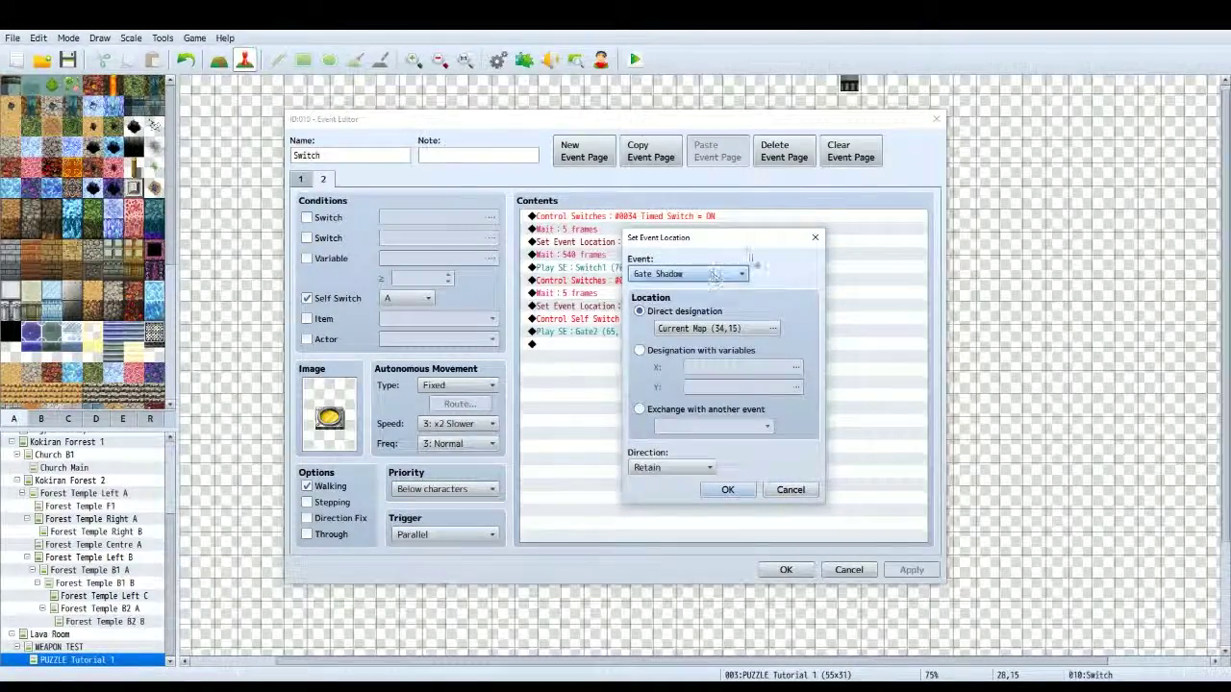
left_click(771, 328)
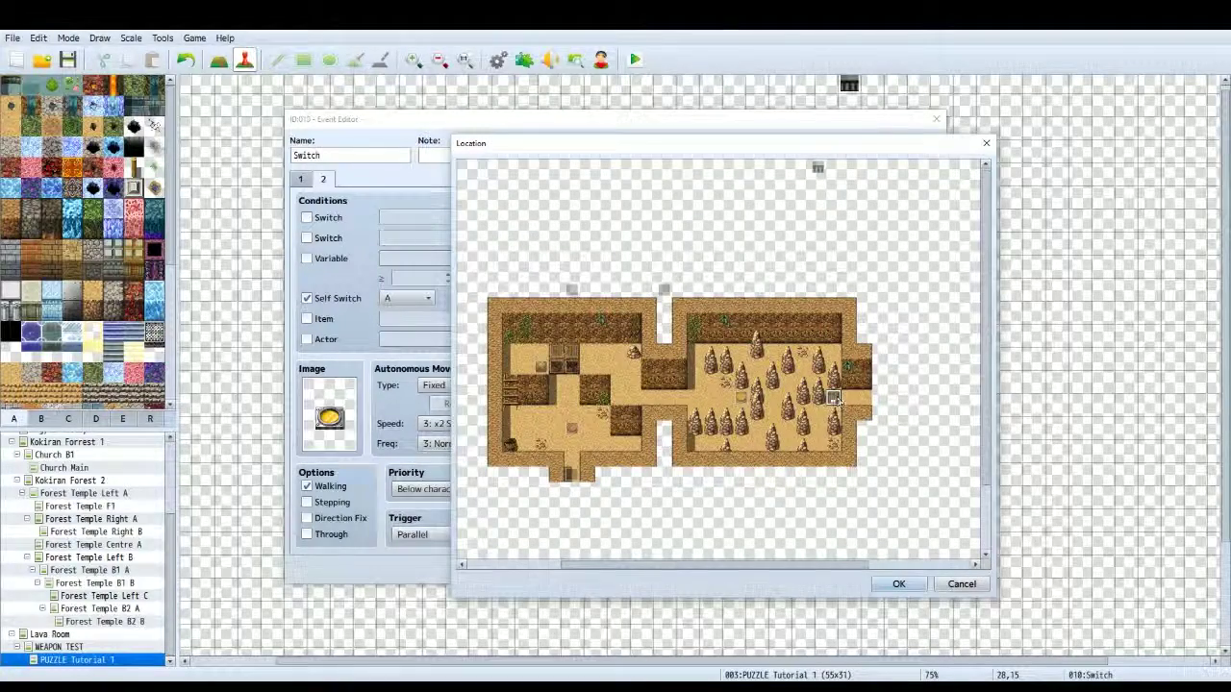
left_click(897, 585)
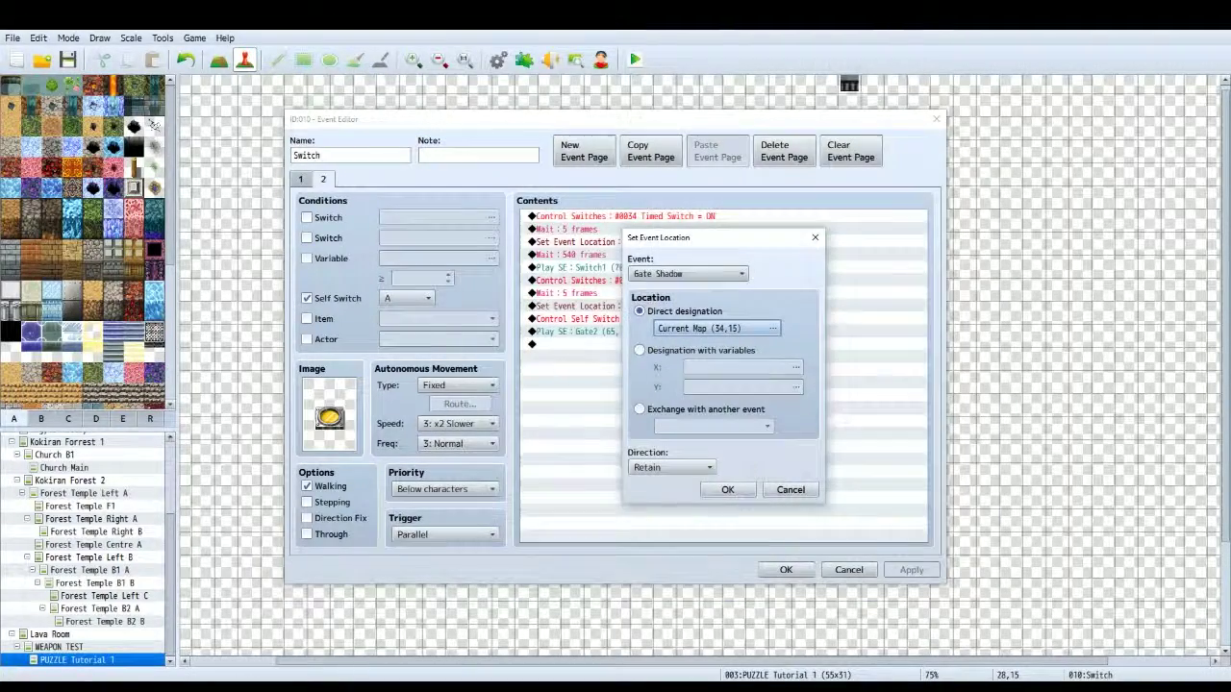
left_click(727, 490)
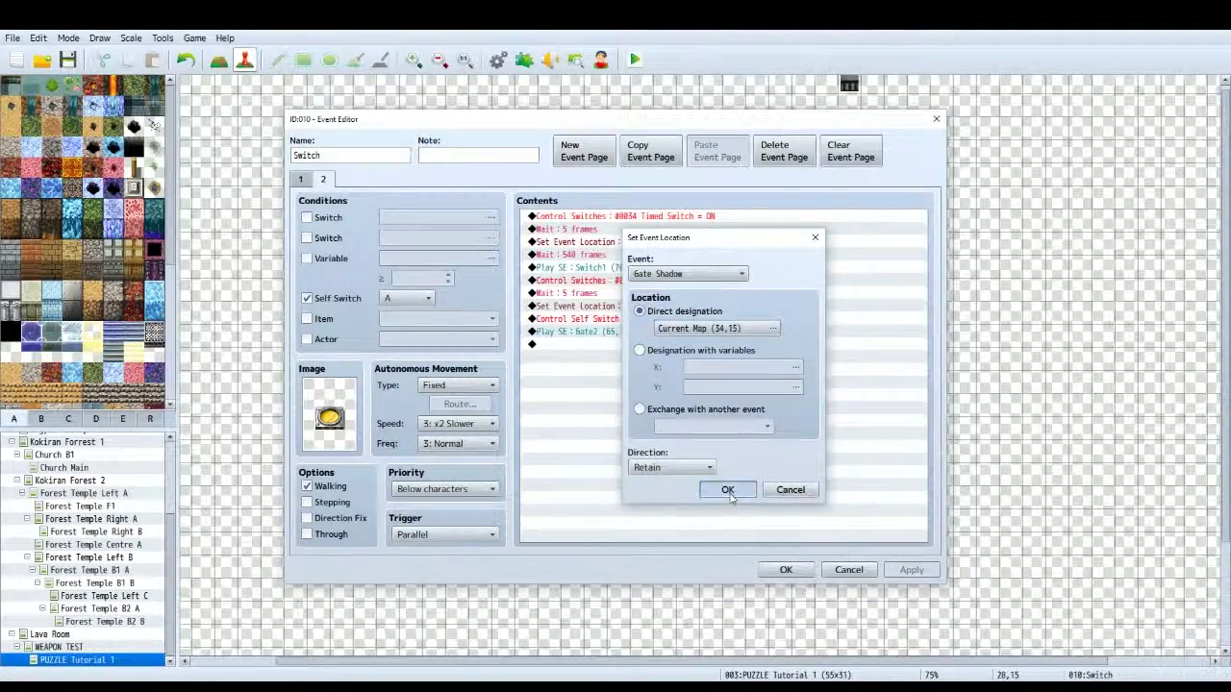
Examine the second page's remaining commands, from the 540-frame wait through Timed Switch OFF and the Gate Shadow reset to Self Switch A OFF.
left_click(601, 254)
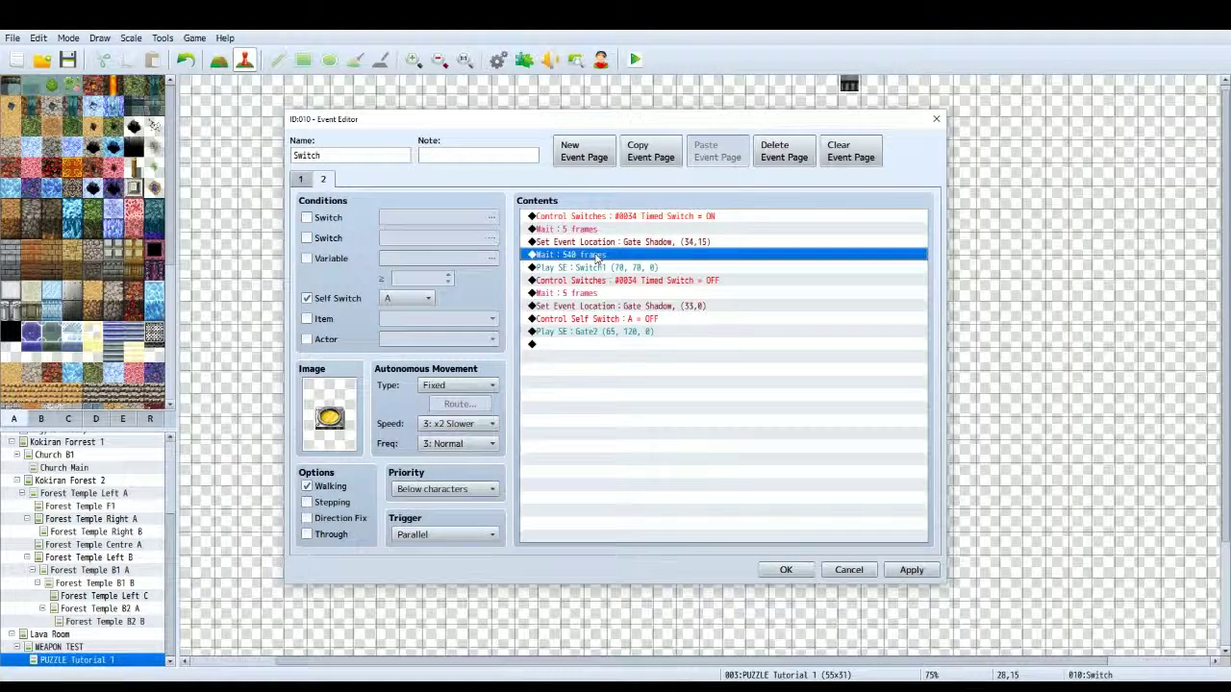
left_click(545, 269)
left_click(589, 280)
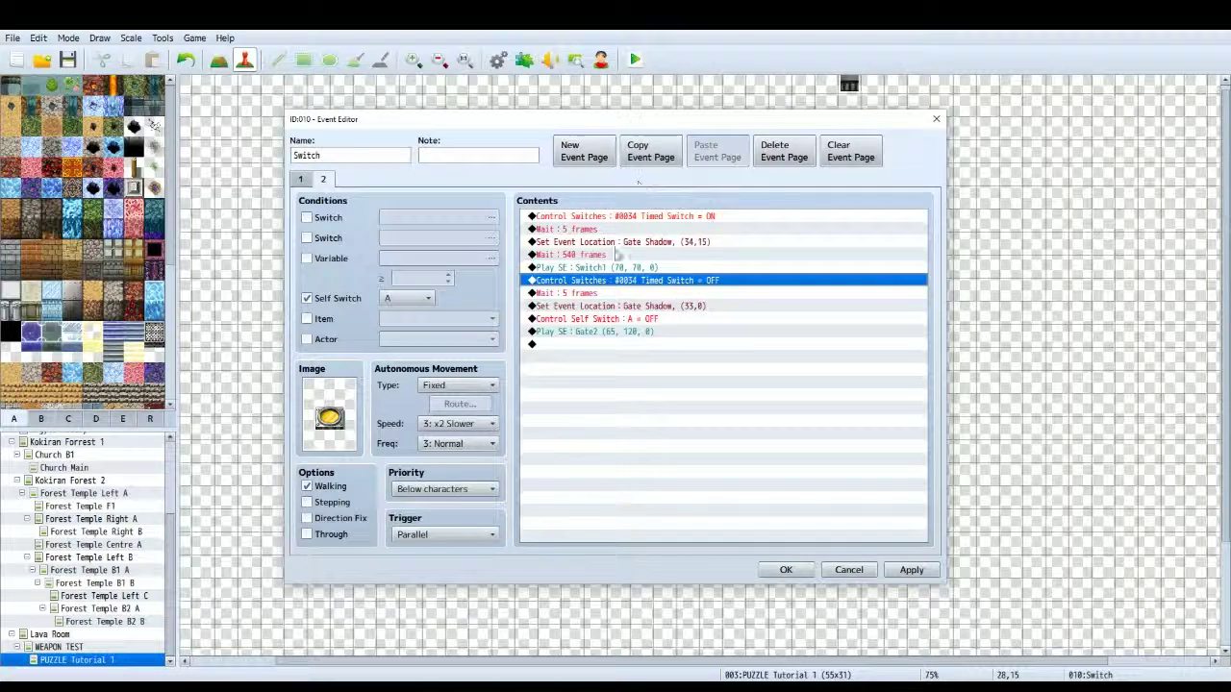
left_click(591, 255)
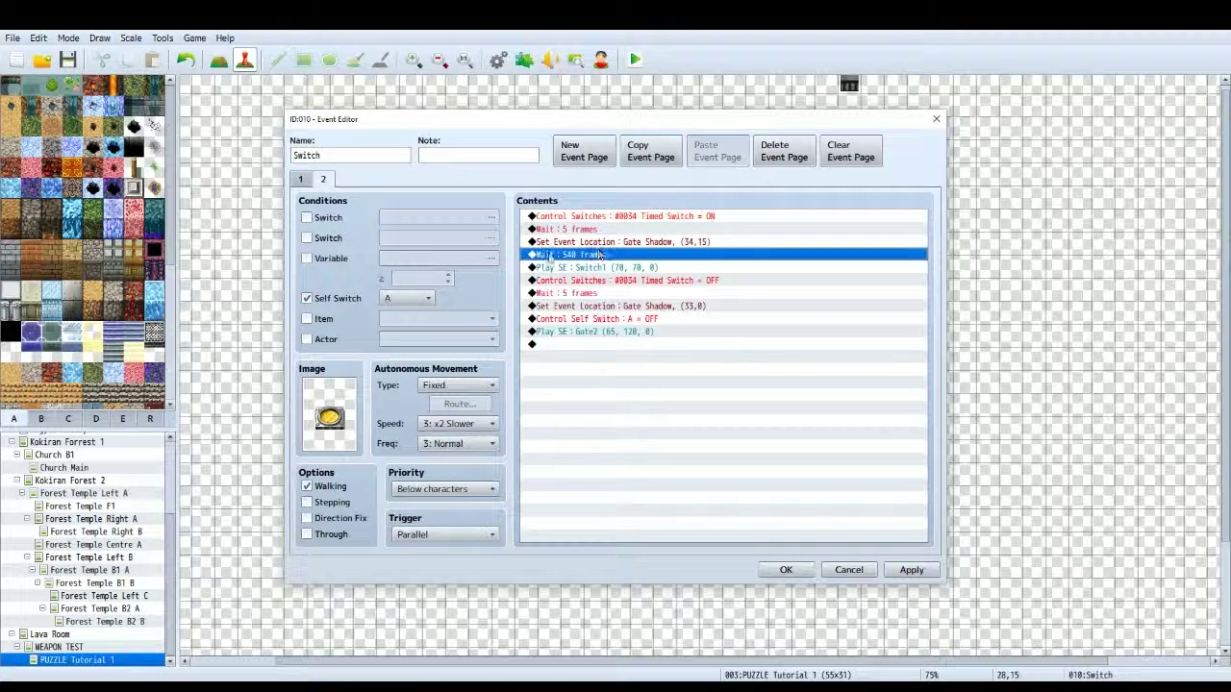
left_click(577, 269)
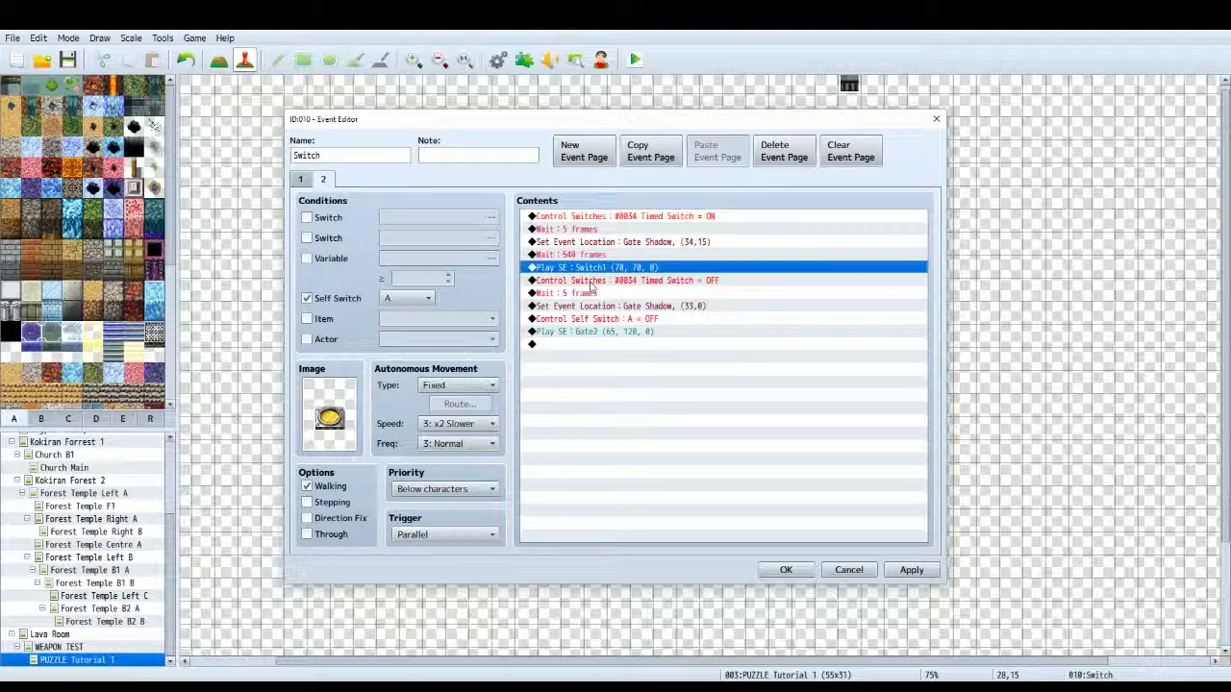
left_click(685, 280)
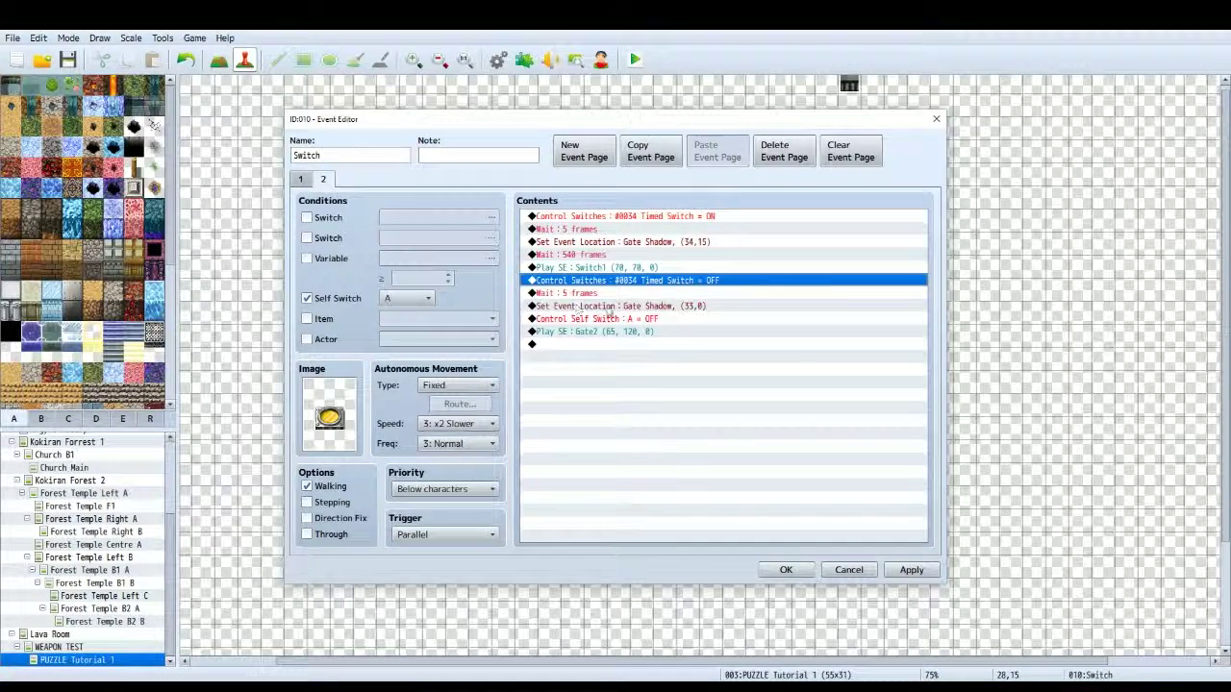
left_click(639, 307)
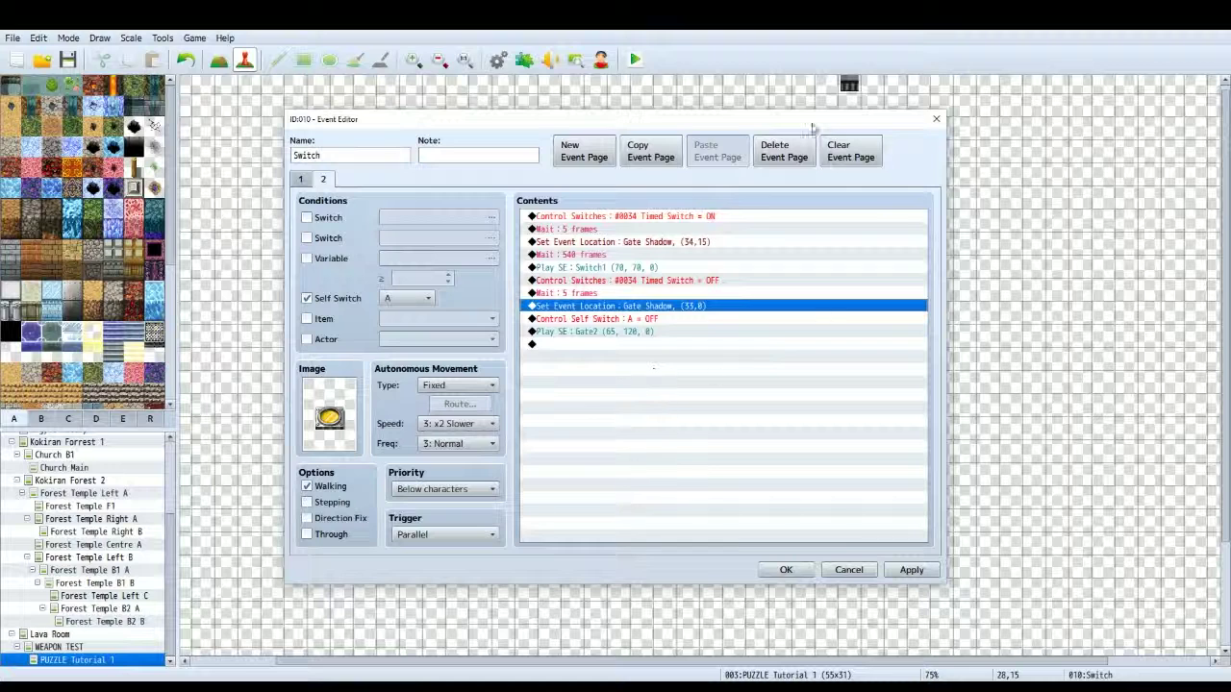
left_click(612, 321)
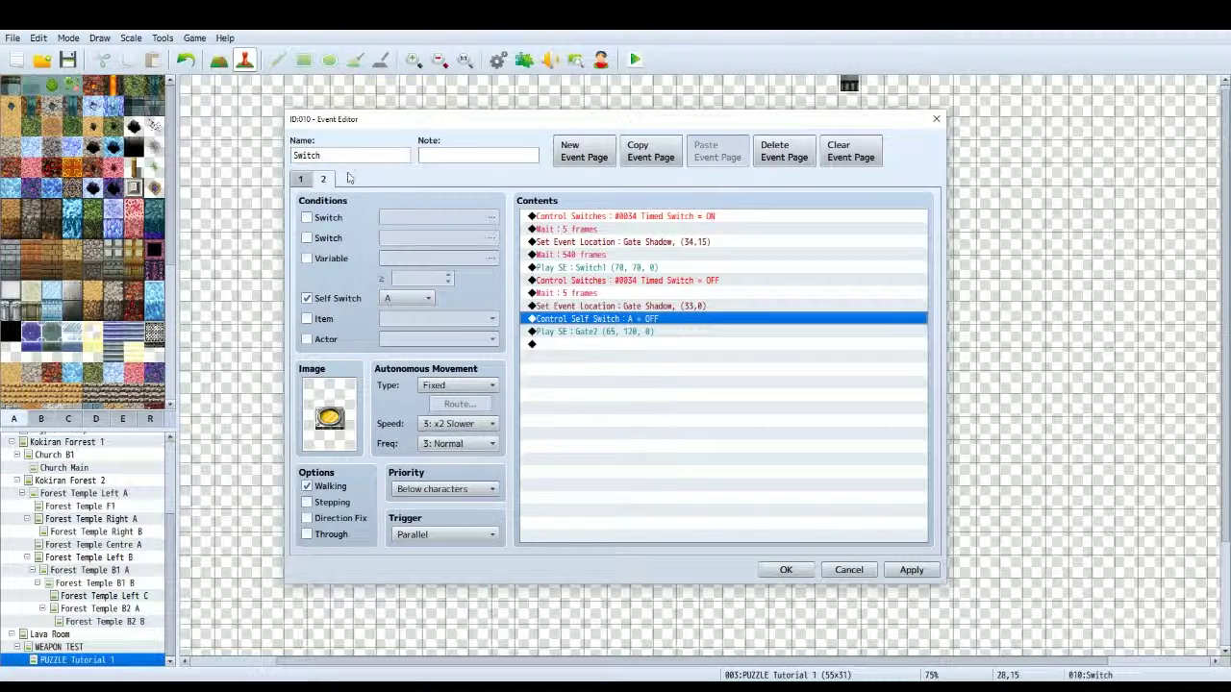
Compare the Switch event's first page with its second page.
left_click(300, 180)
left_click(323, 179)
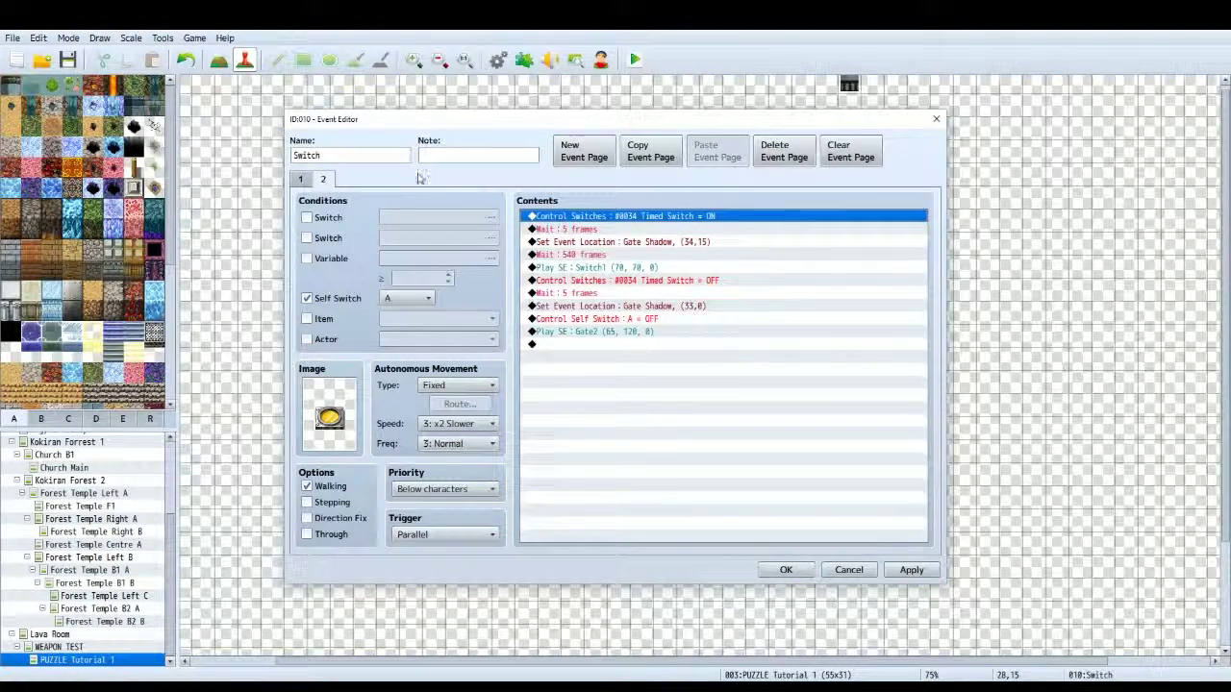
left_click(300, 179)
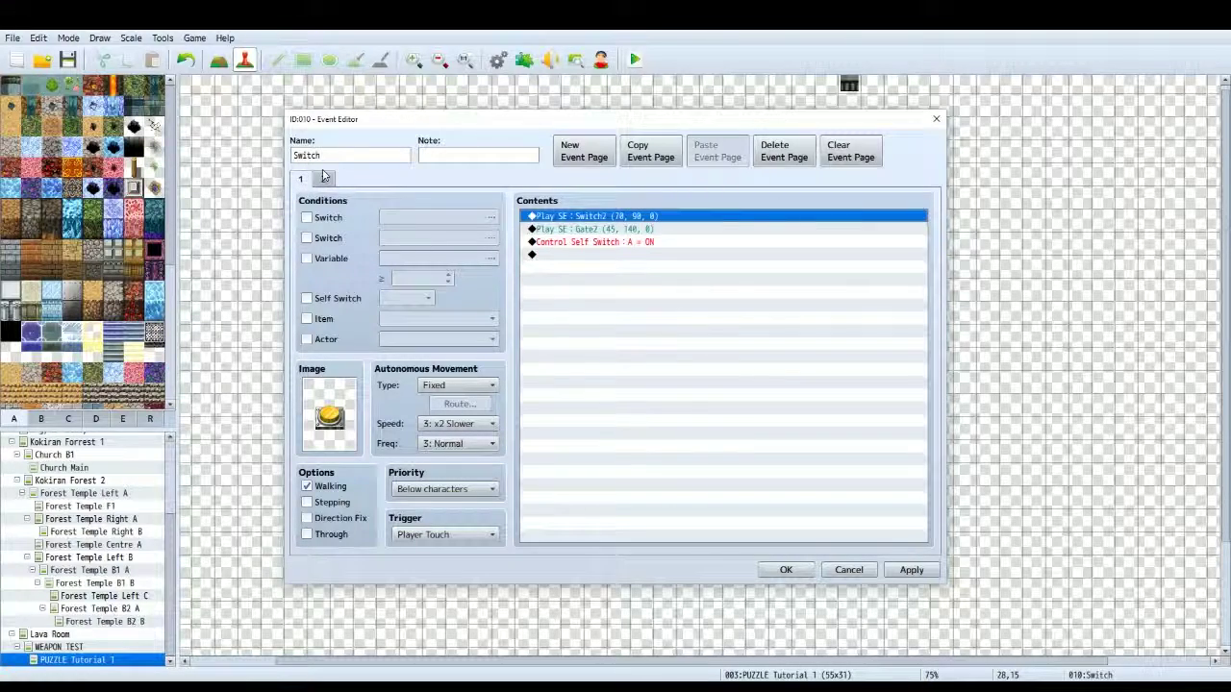
Review the Switch event's second page, focusing on its Timed Switch ON command, and close the event.
left_click(326, 179)
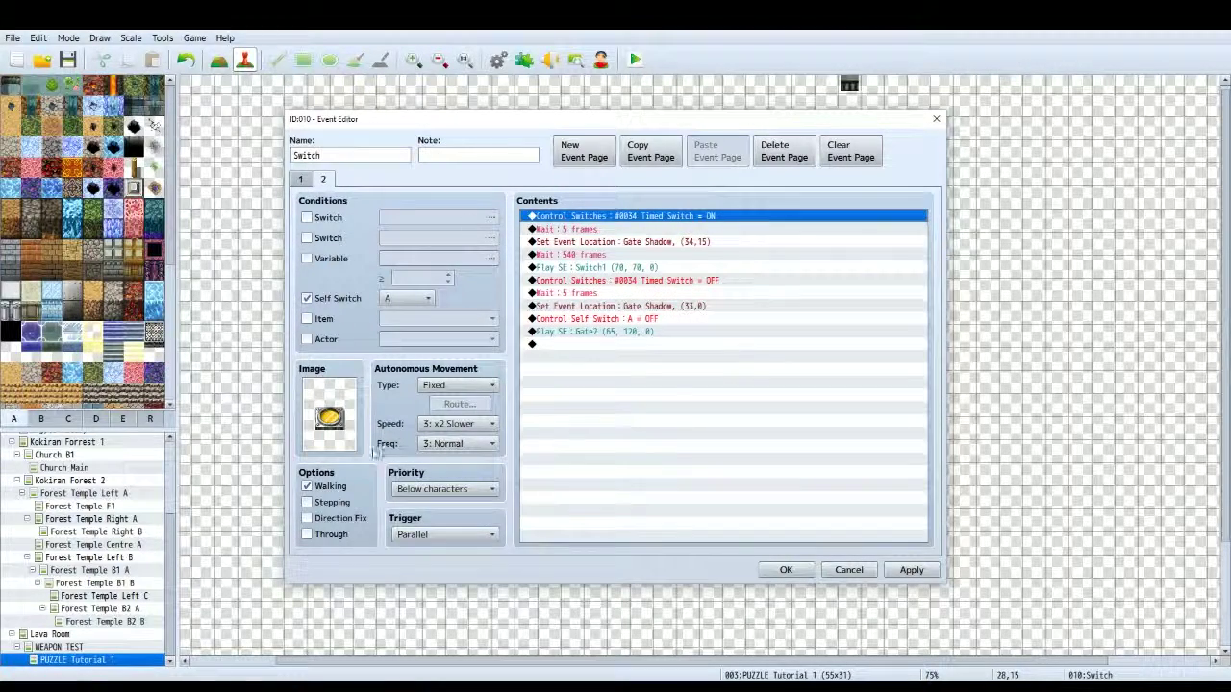
left_click(693, 461)
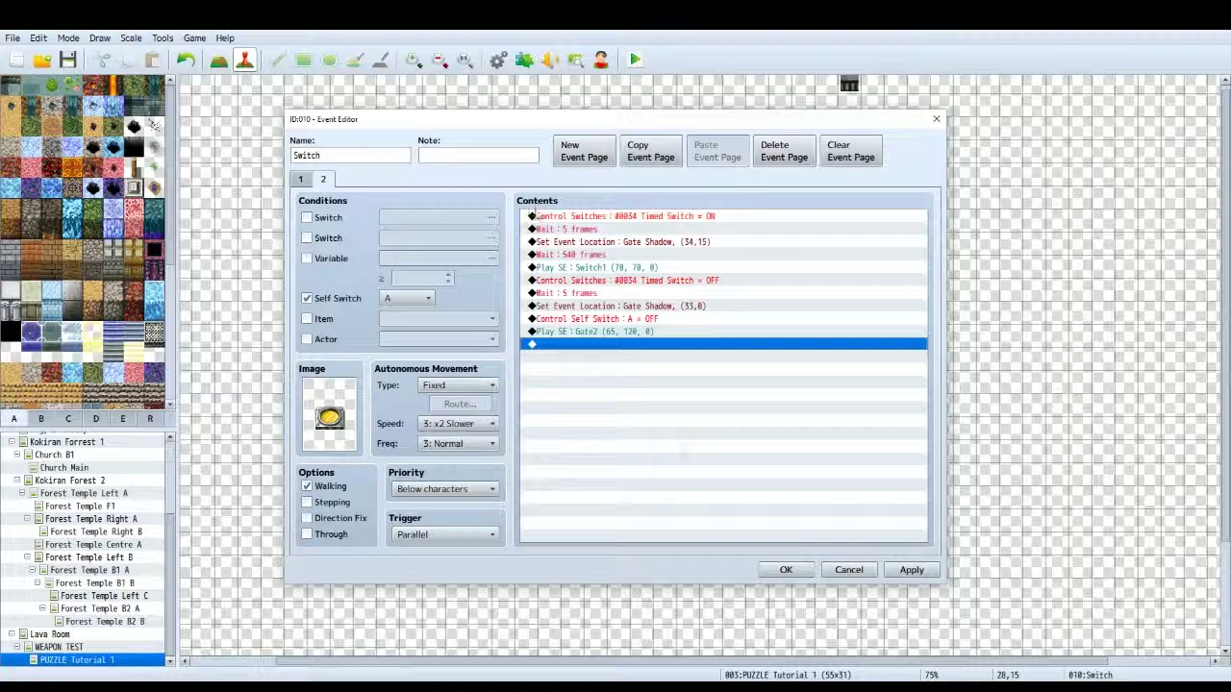
left_click(616, 218)
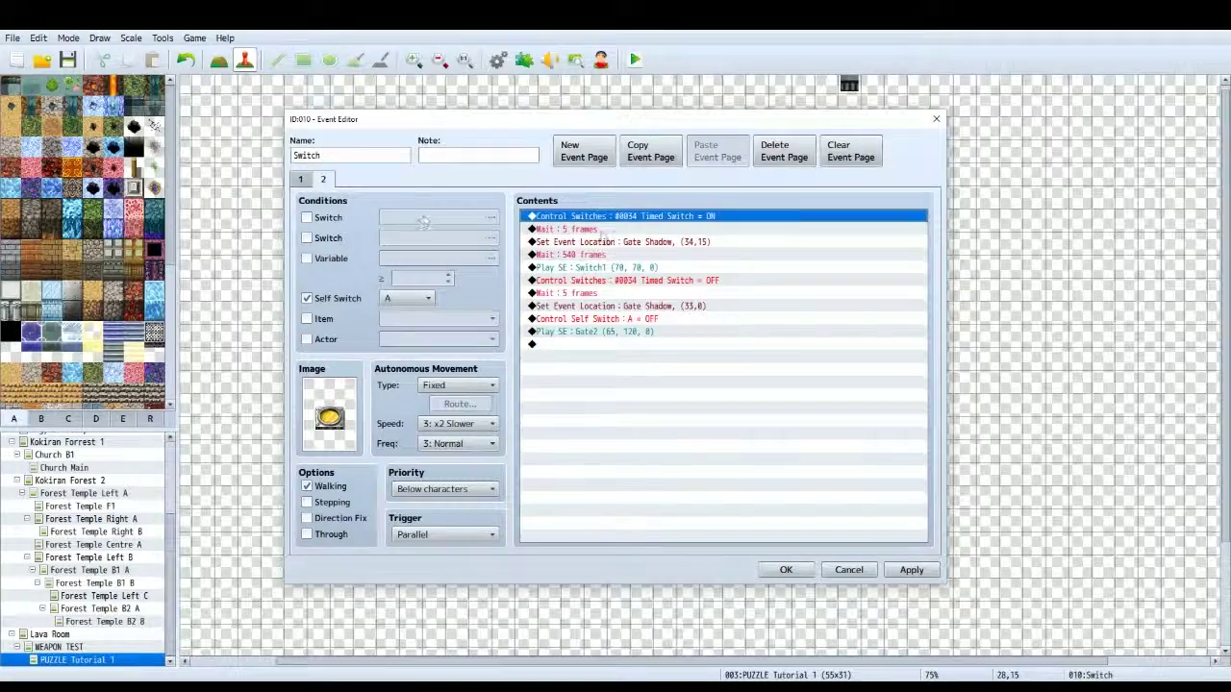
left_click(786, 570)
Open the Block event at (34,15) for editing and rename it Gate.
right_click(869, 428)
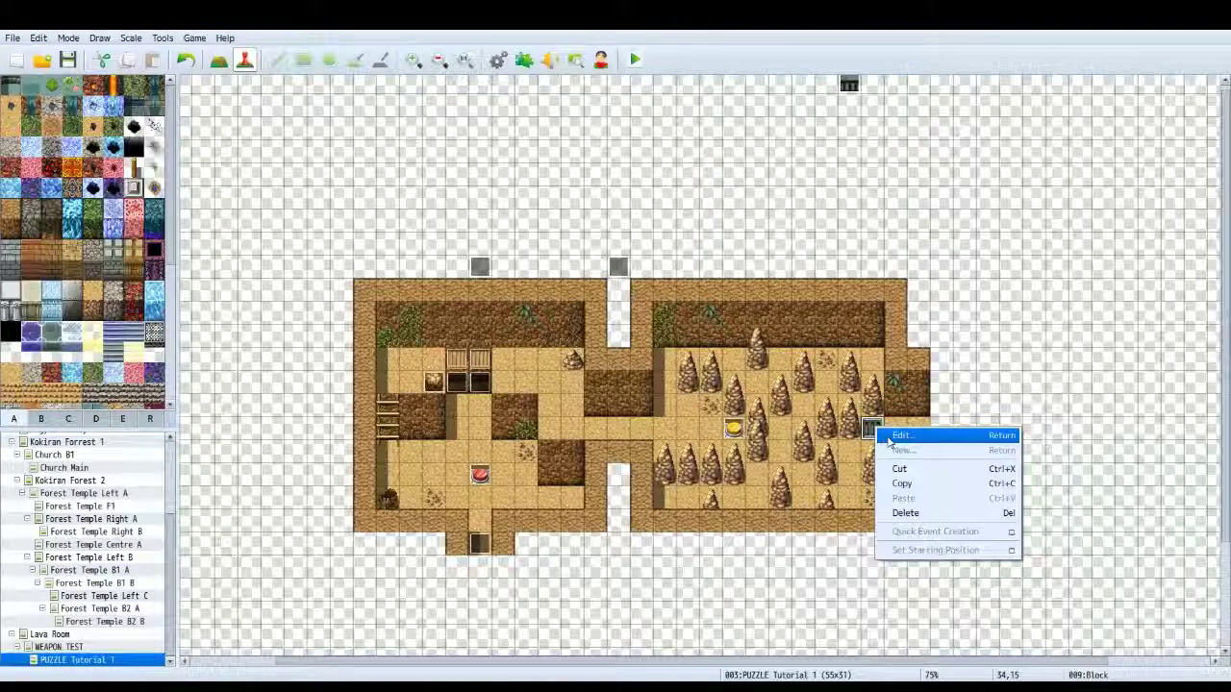
left_click(898, 436)
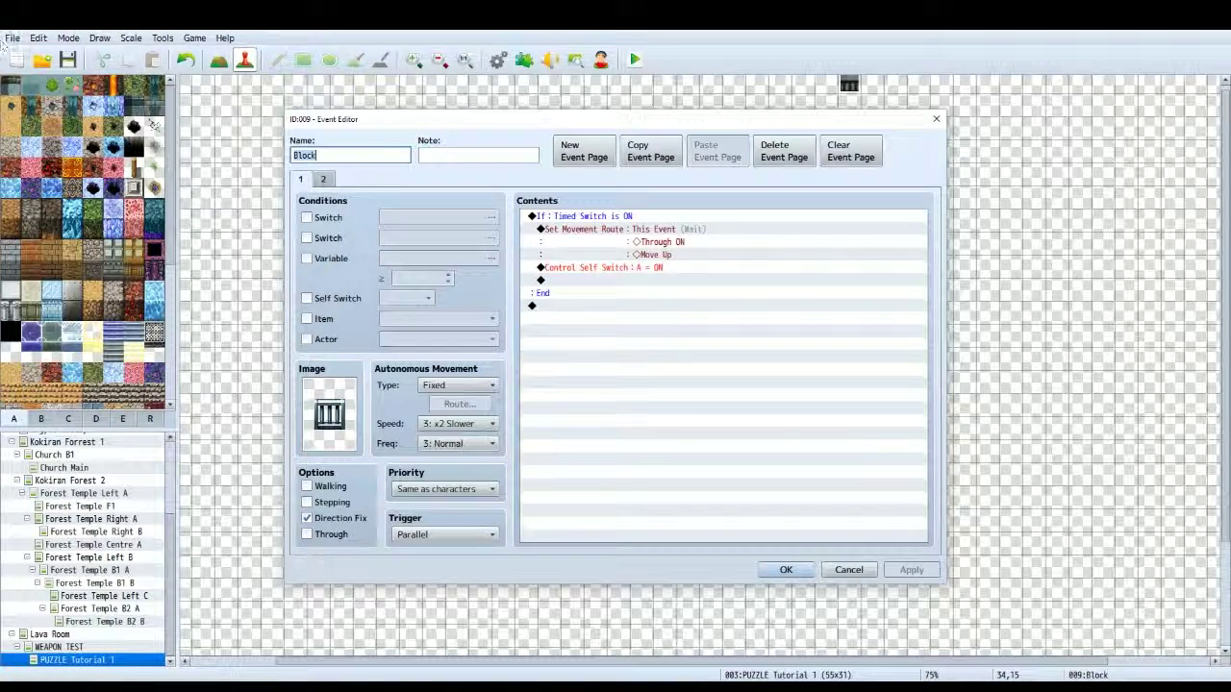
type("Gate")
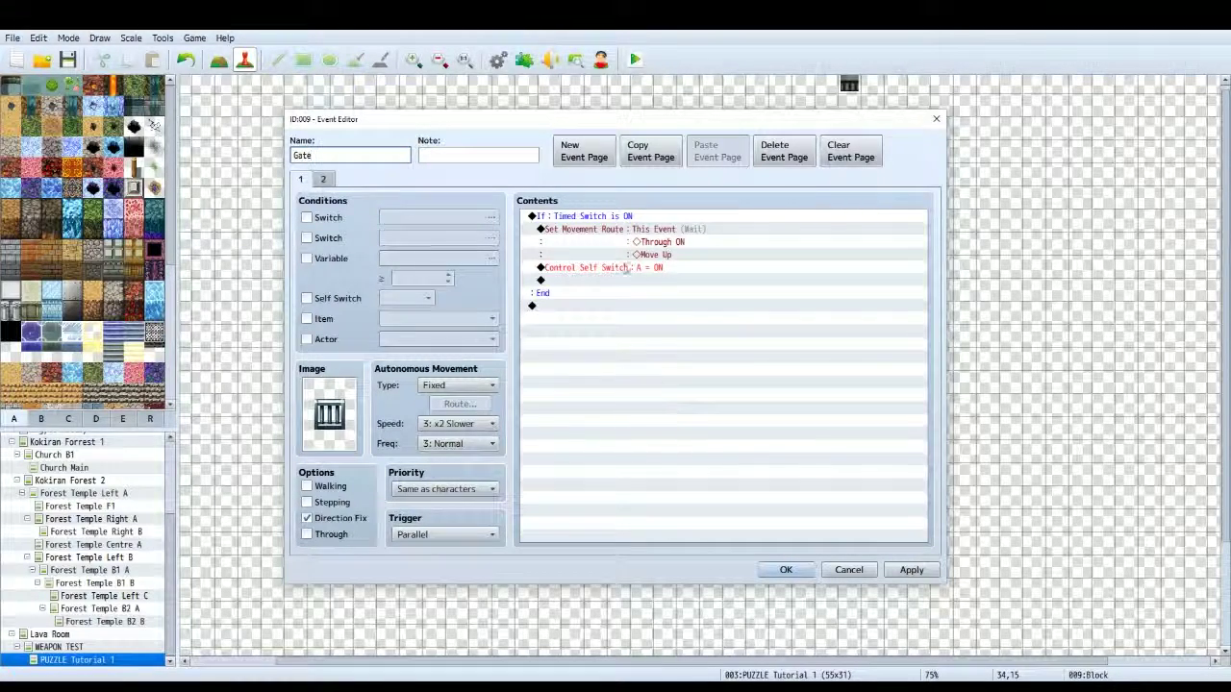
Inspect the Timed Switch is ON conditional branch on the Gate event's first page, keeping its settings.
left_click(582, 368)
left_click(558, 221)
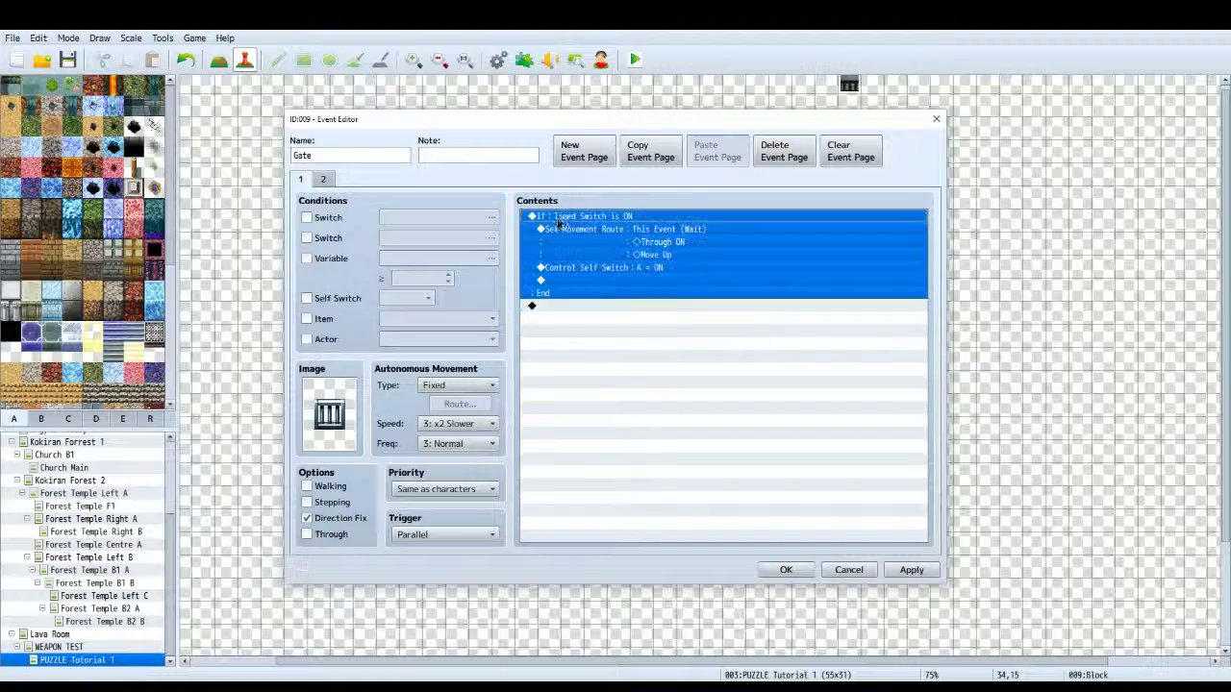
right_click(558, 227)
left_click(577, 241)
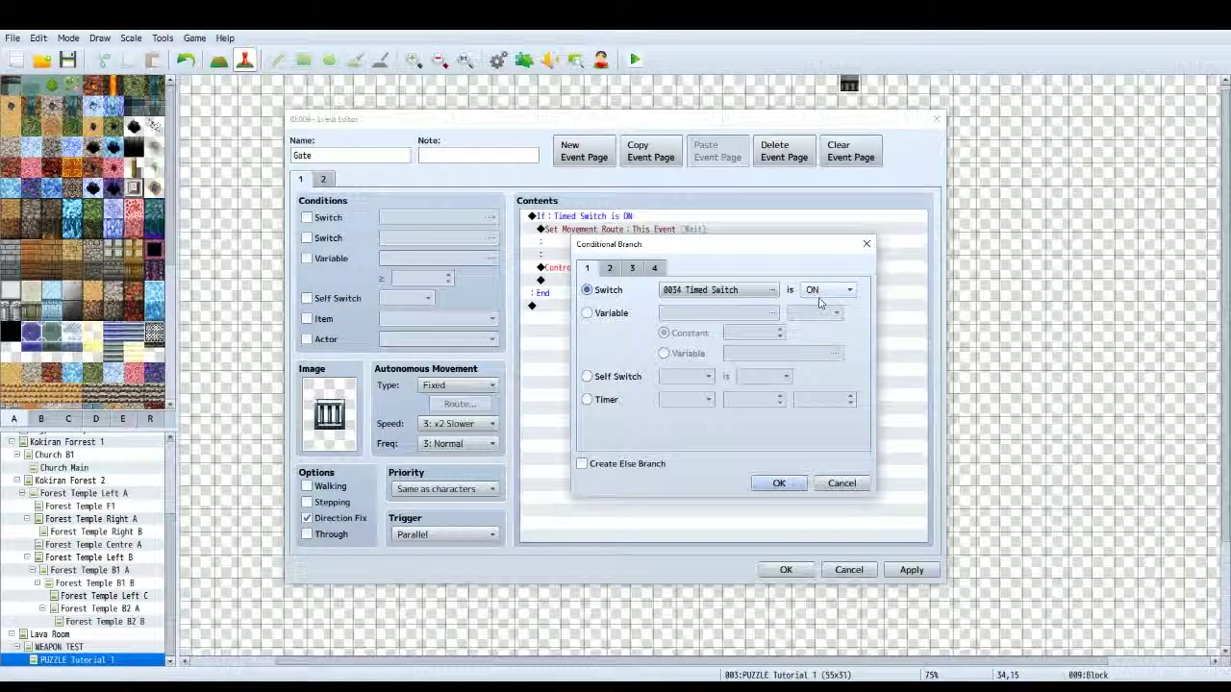
left_click(777, 484)
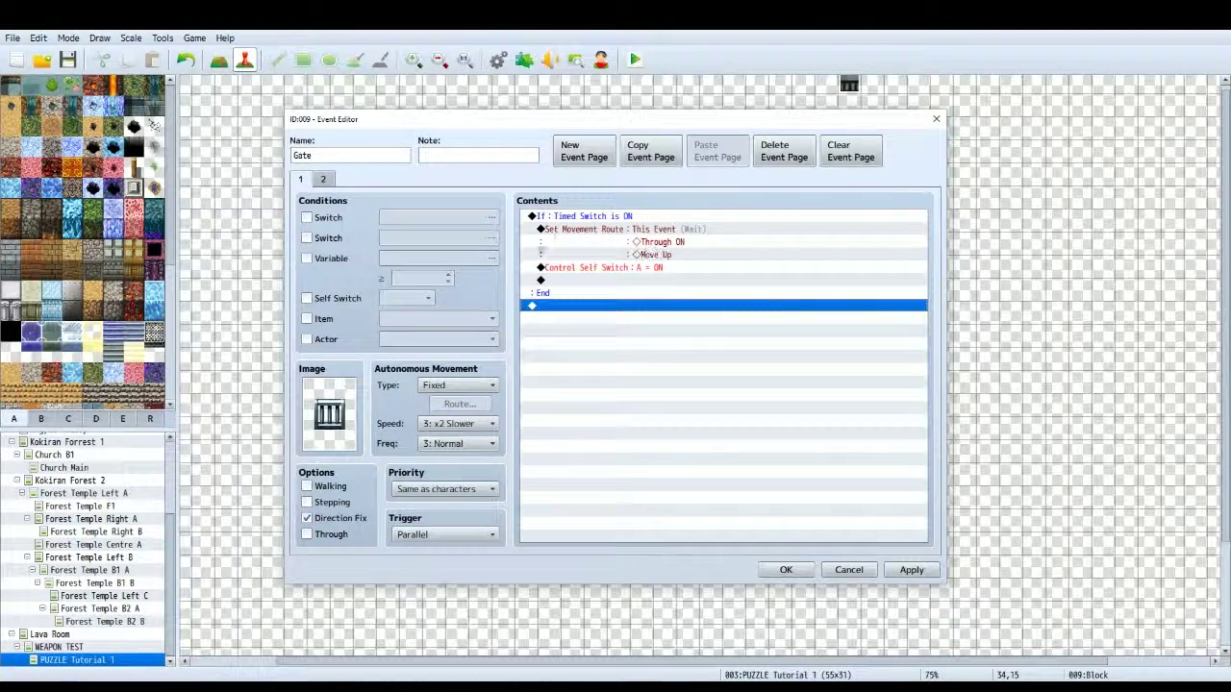
Check the Through ON and Move Up route and the Self Switch A command on page one, and accept the Gate event.
left_click(607, 232)
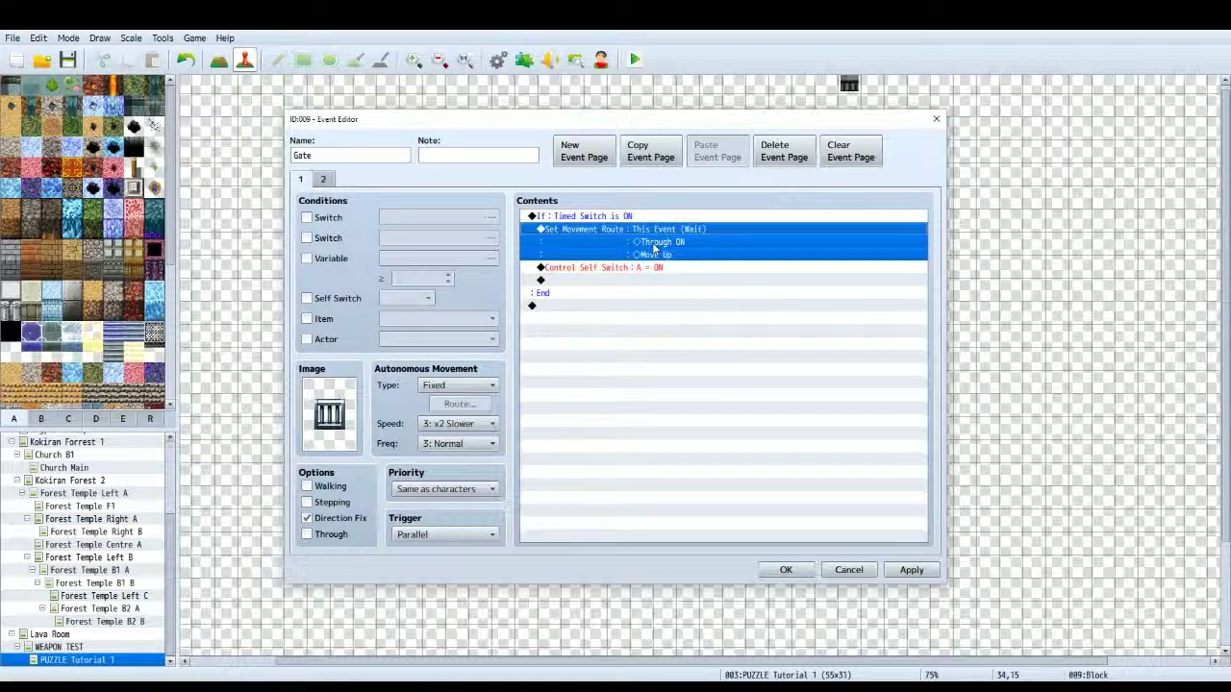
left_click(606, 267)
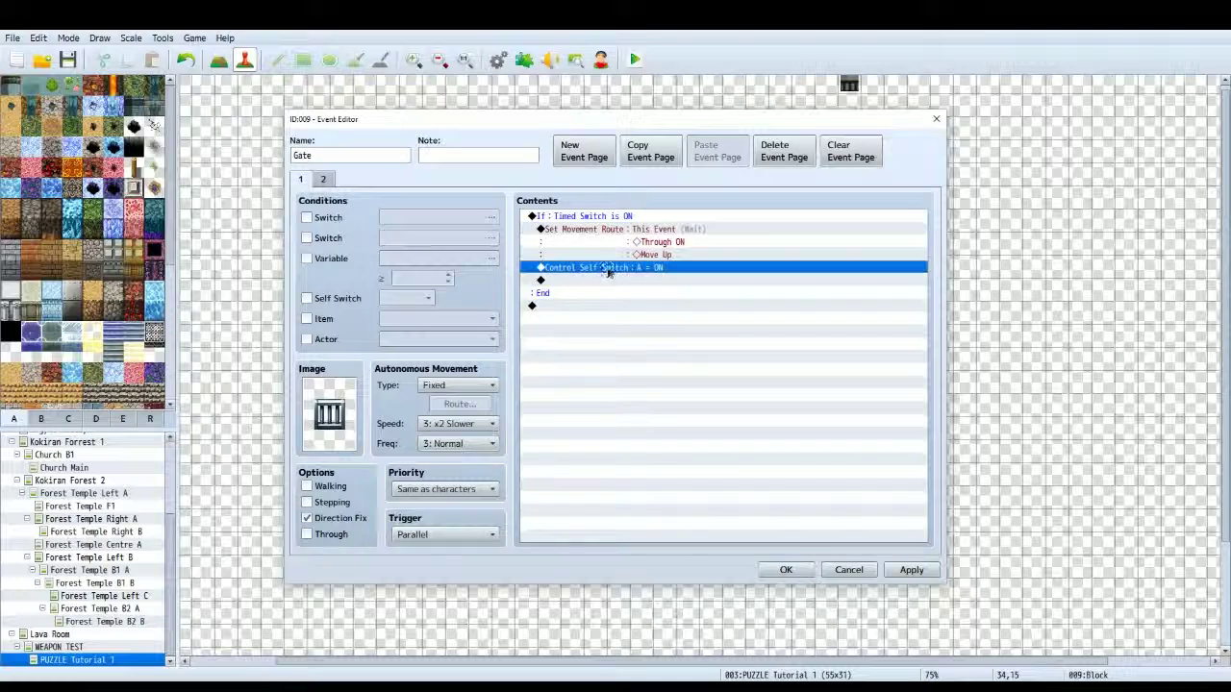
left_click(608, 235, "shift")
right_click(598, 238)
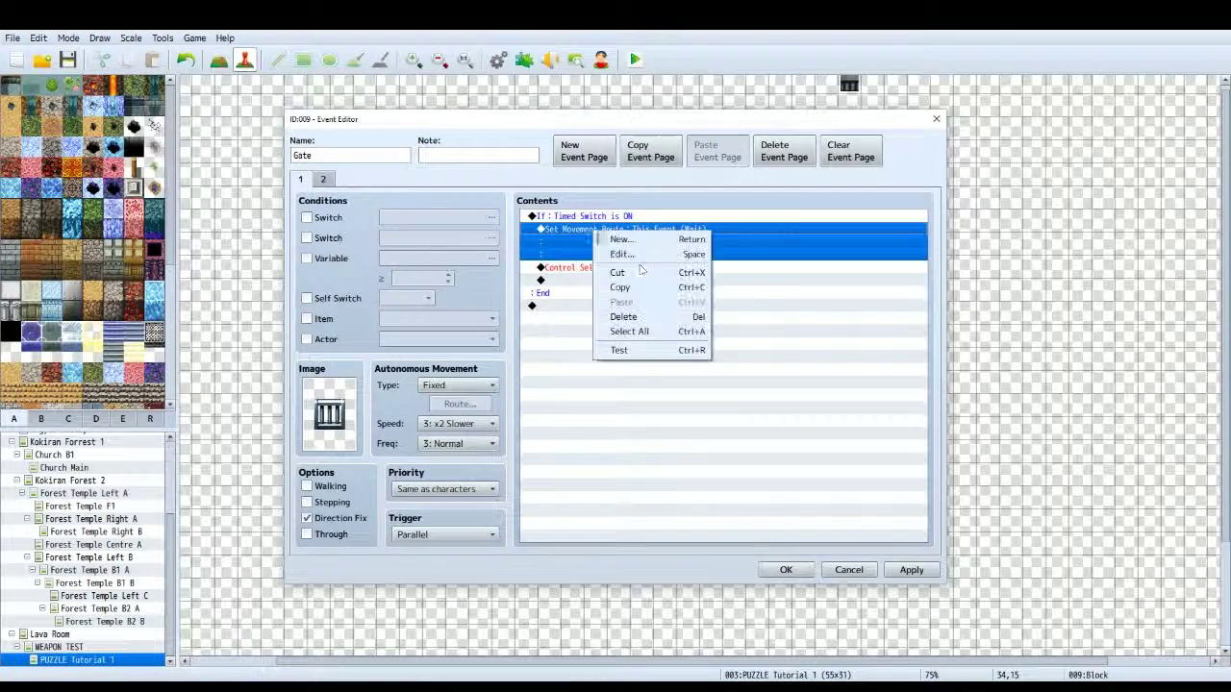
left_click(618, 269)
double_click(615, 229)
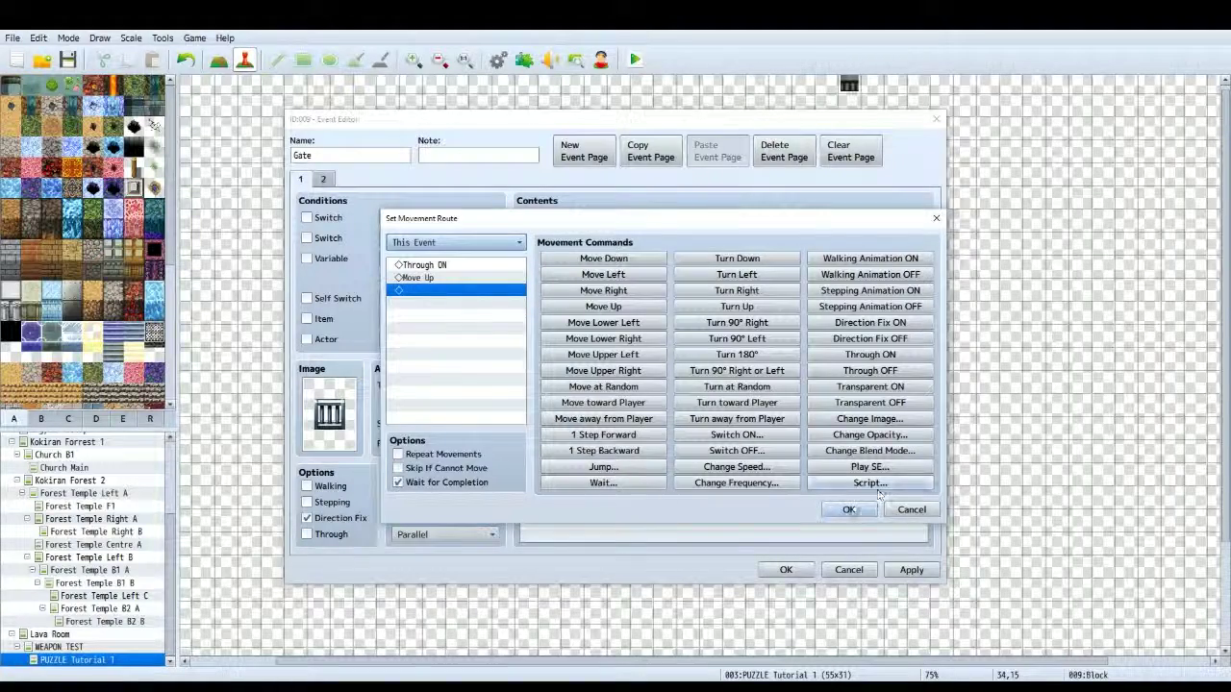
left_click(839, 514)
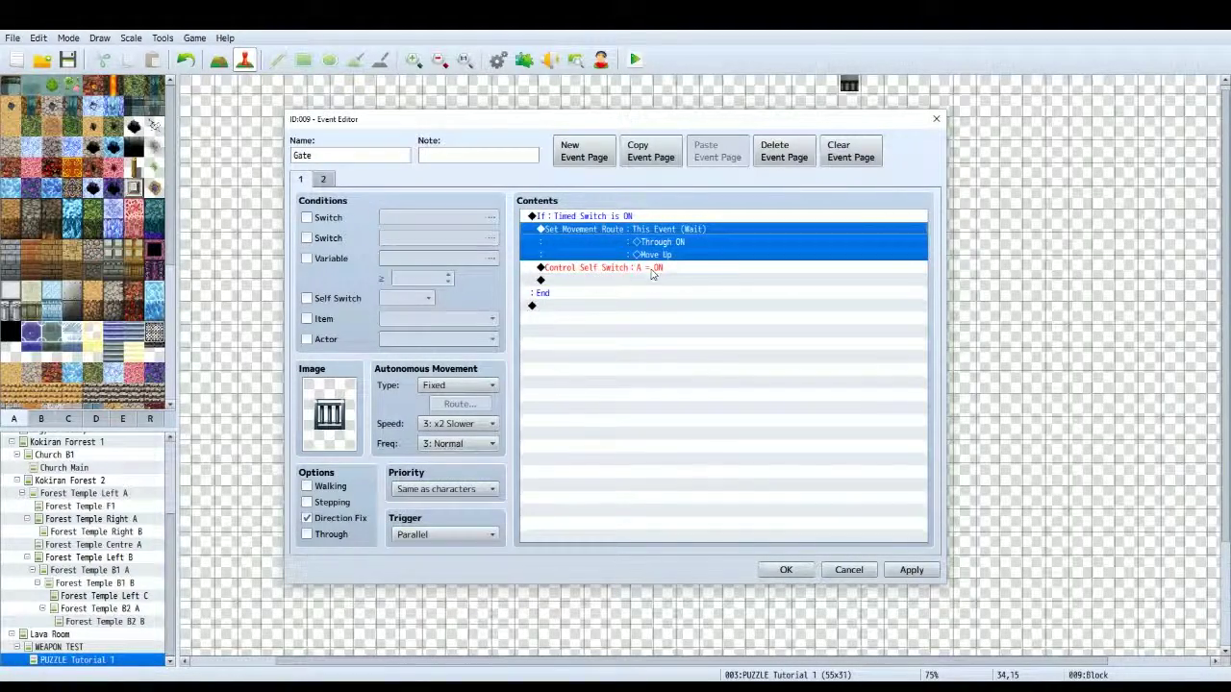
left_click(786, 569)
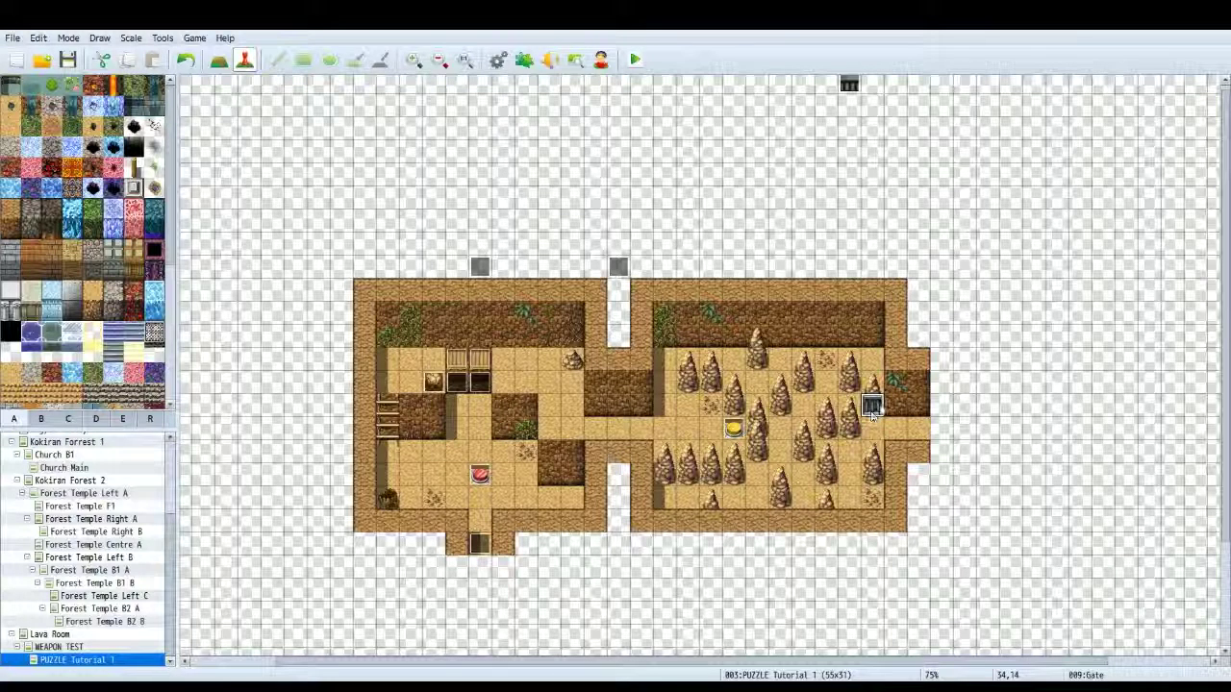
Demonstrate the gate's opening path by moving its event between (34,15) and (34,14) on the map.
mouse_move(879, 409)
left_mouse_down()
mouse_move(898, 410)
mouse_move(899, 395)
mouse_move(871, 429)
left_mouse_up()
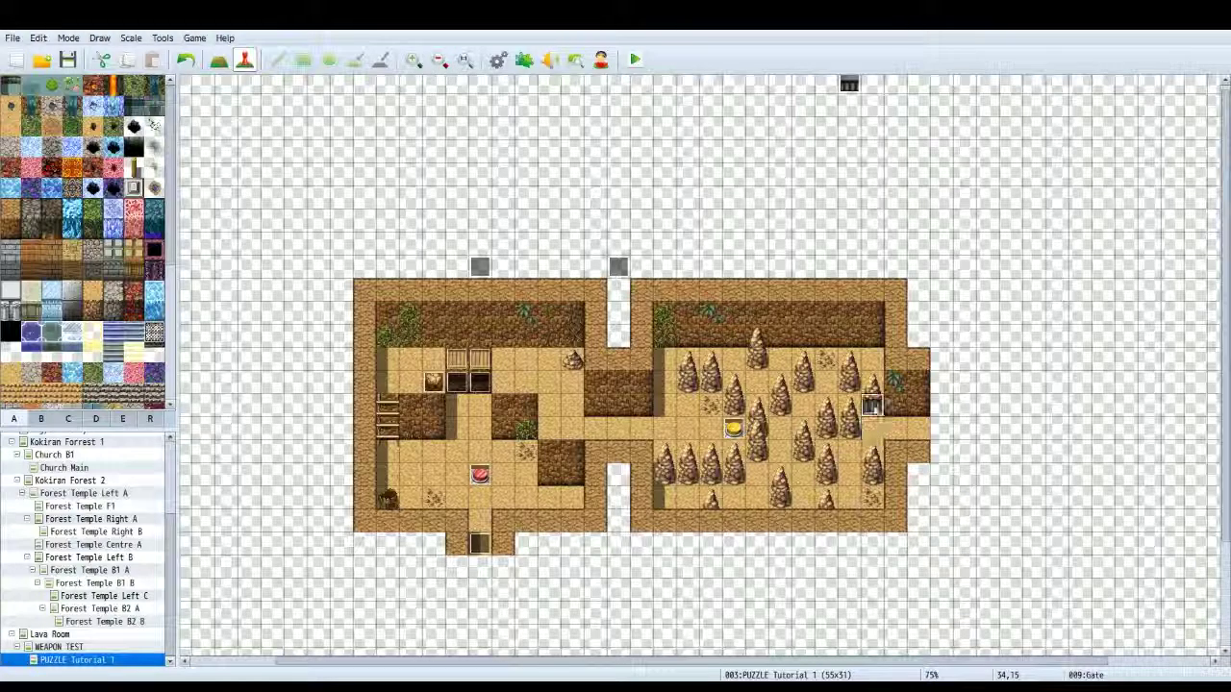
right_click(874, 433)
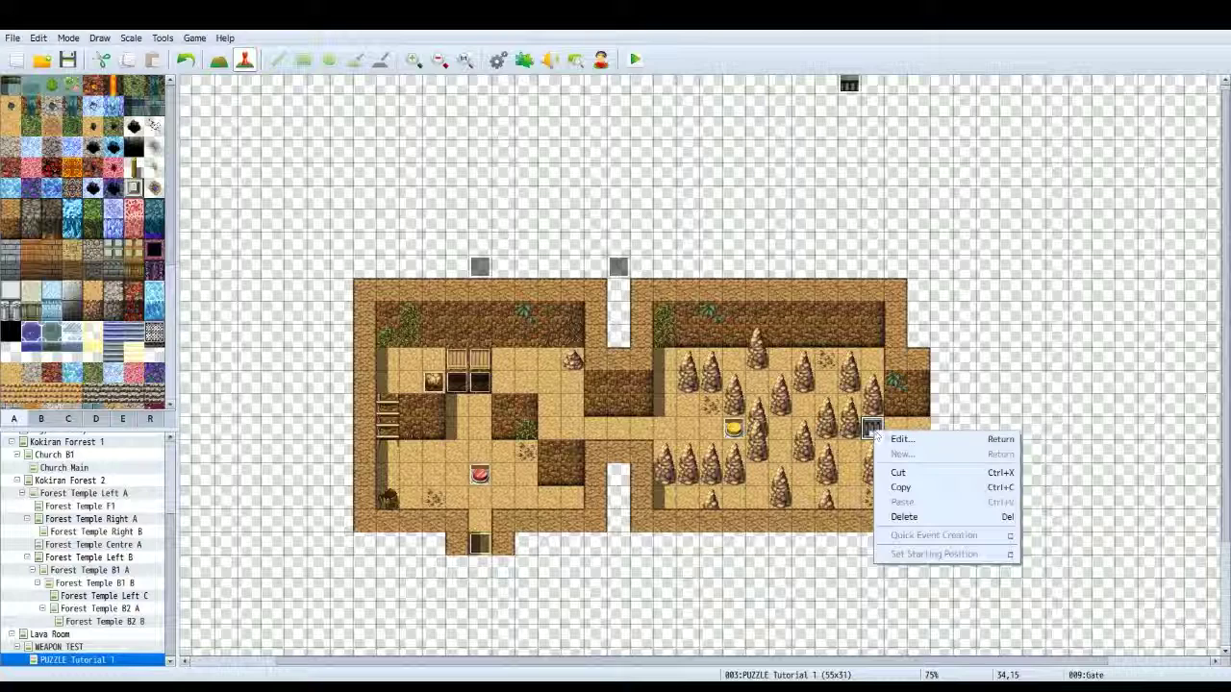
key("Escape")
left_click_drag(870, 430, 871, 406)
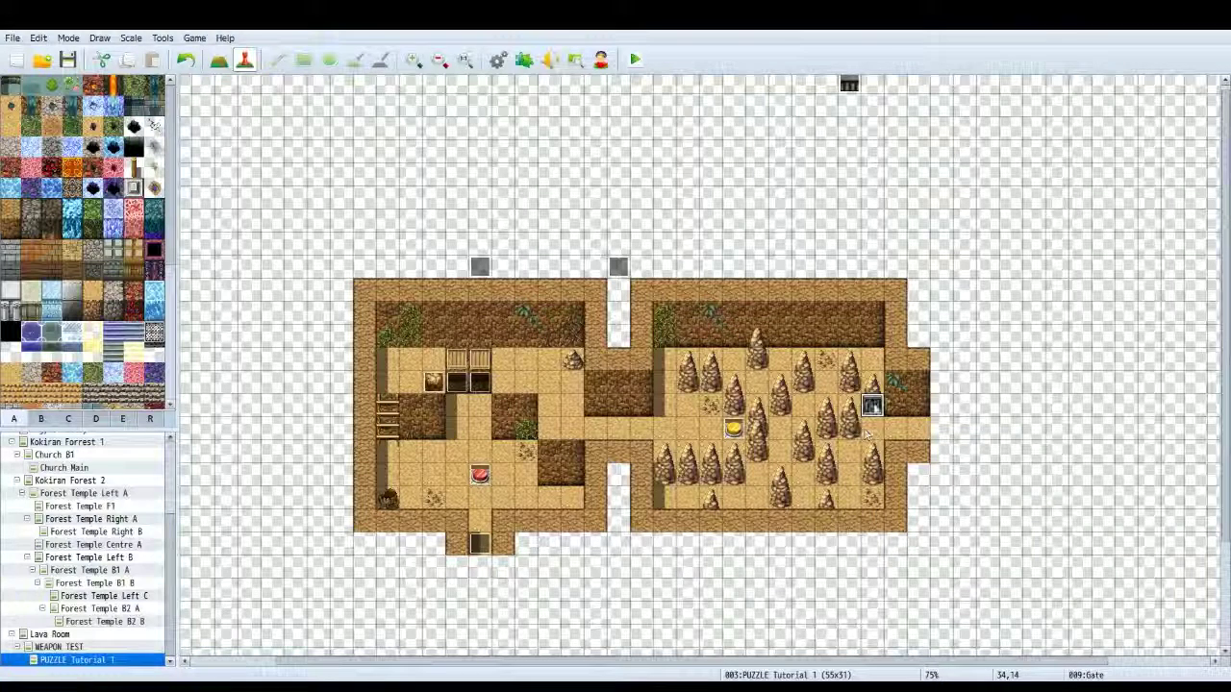
Reopen the Gate event and inspect the Timed Switch is OFF conditional branch on its second page, keeping its settings.
right_click(868, 416)
left_click(894, 426)
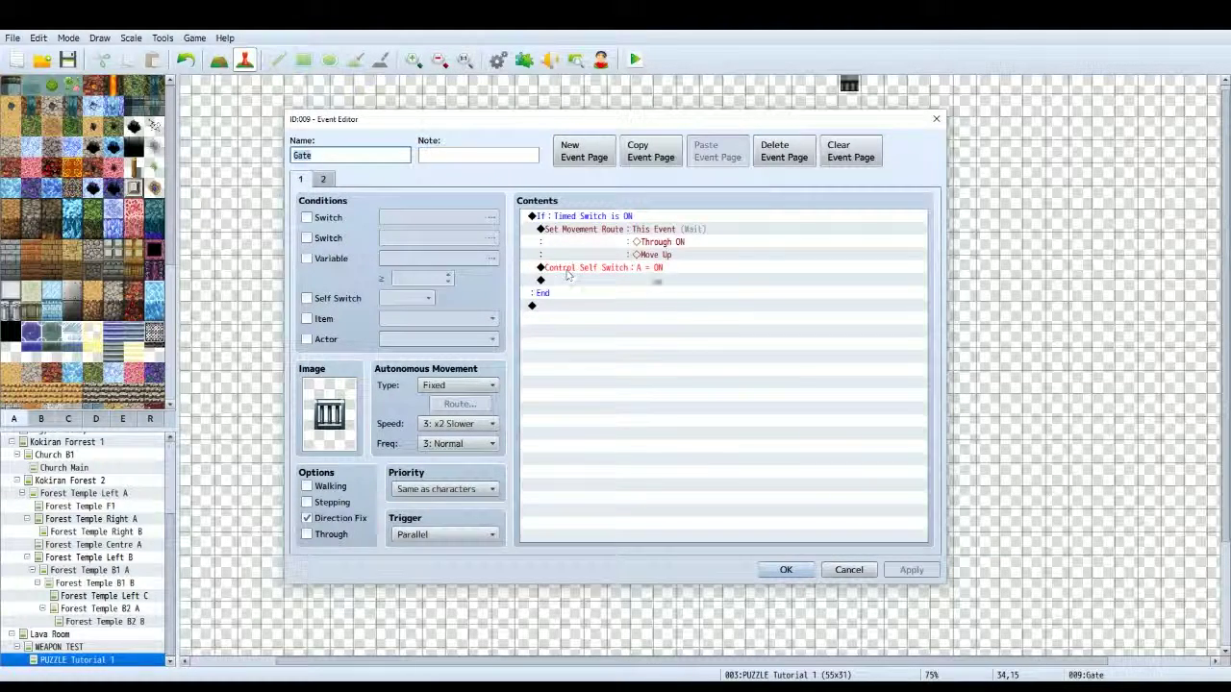
left_click(324, 179)
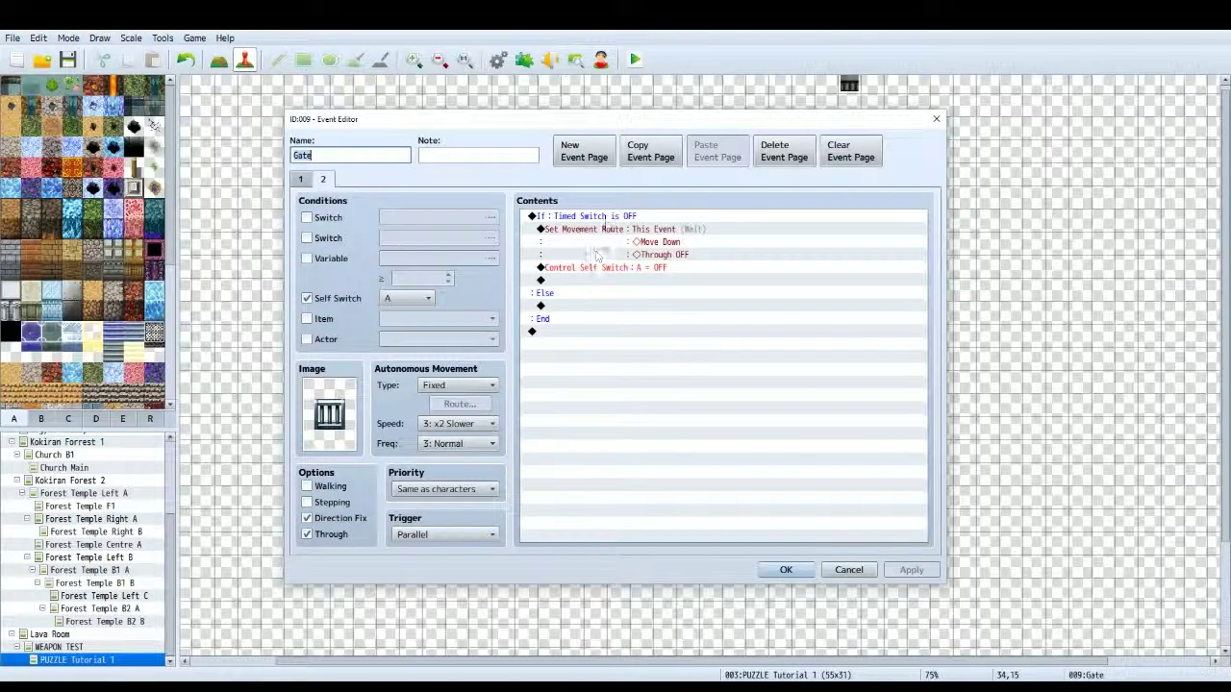
left_click(606, 221)
right_click(606, 222)
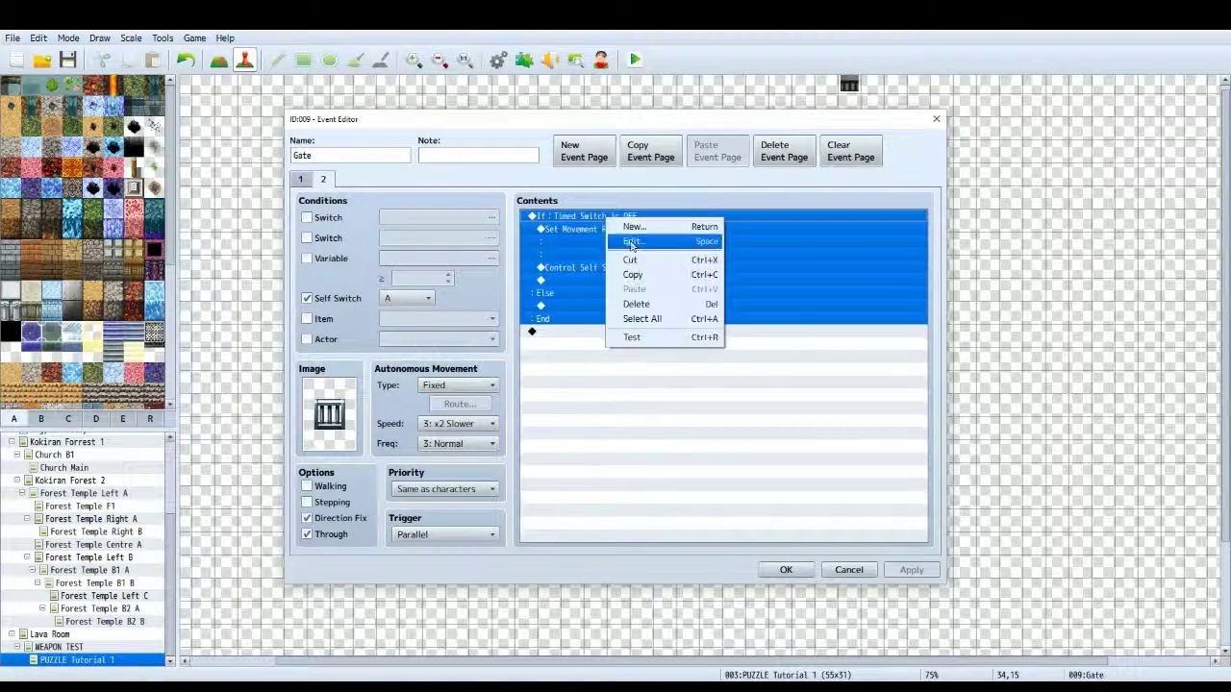
left_click(634, 241)
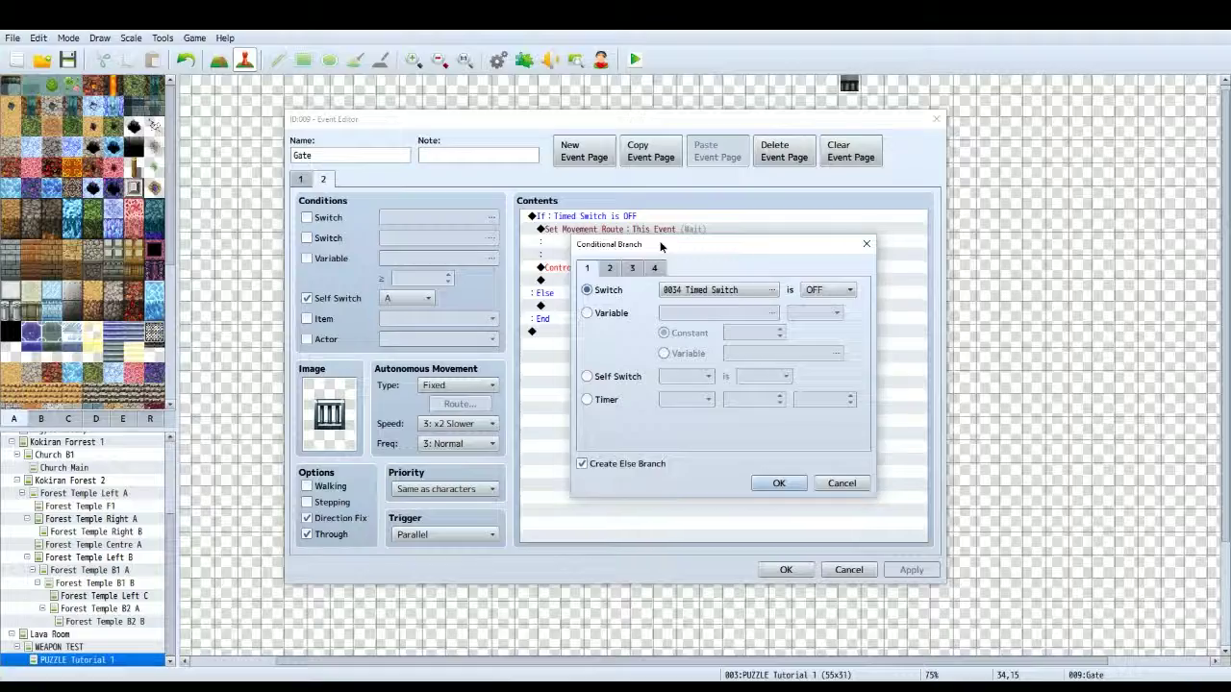
left_click_drag(666, 247, 627, 261)
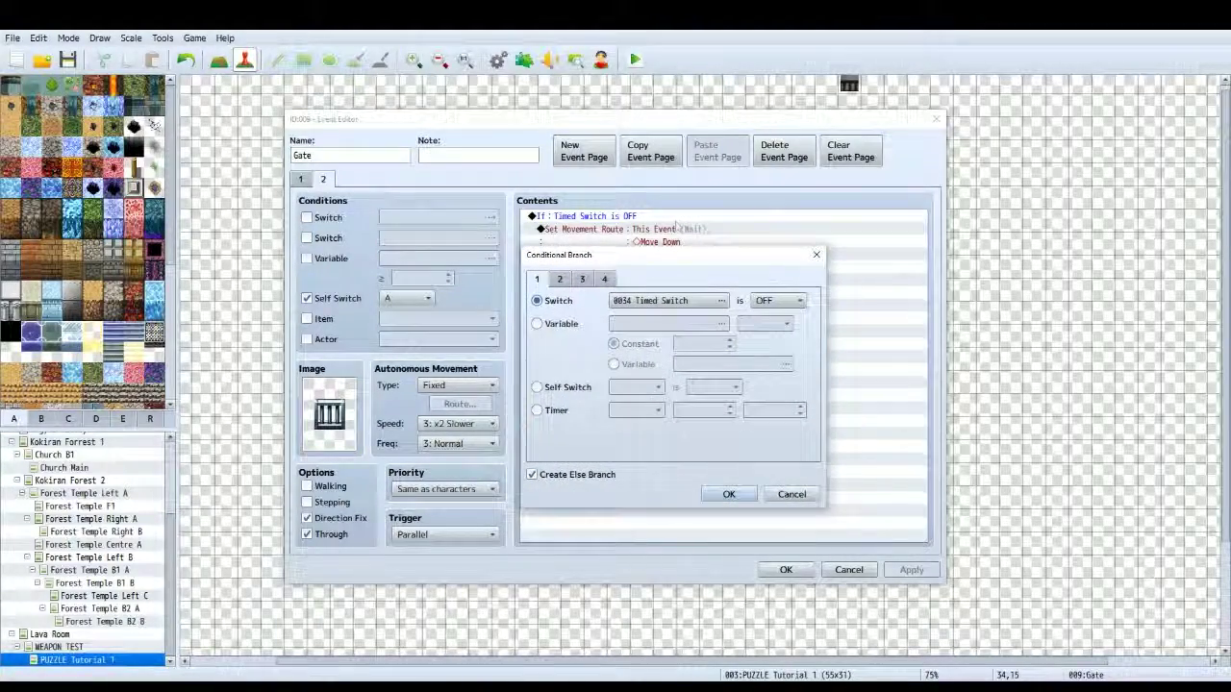
left_click(728, 494)
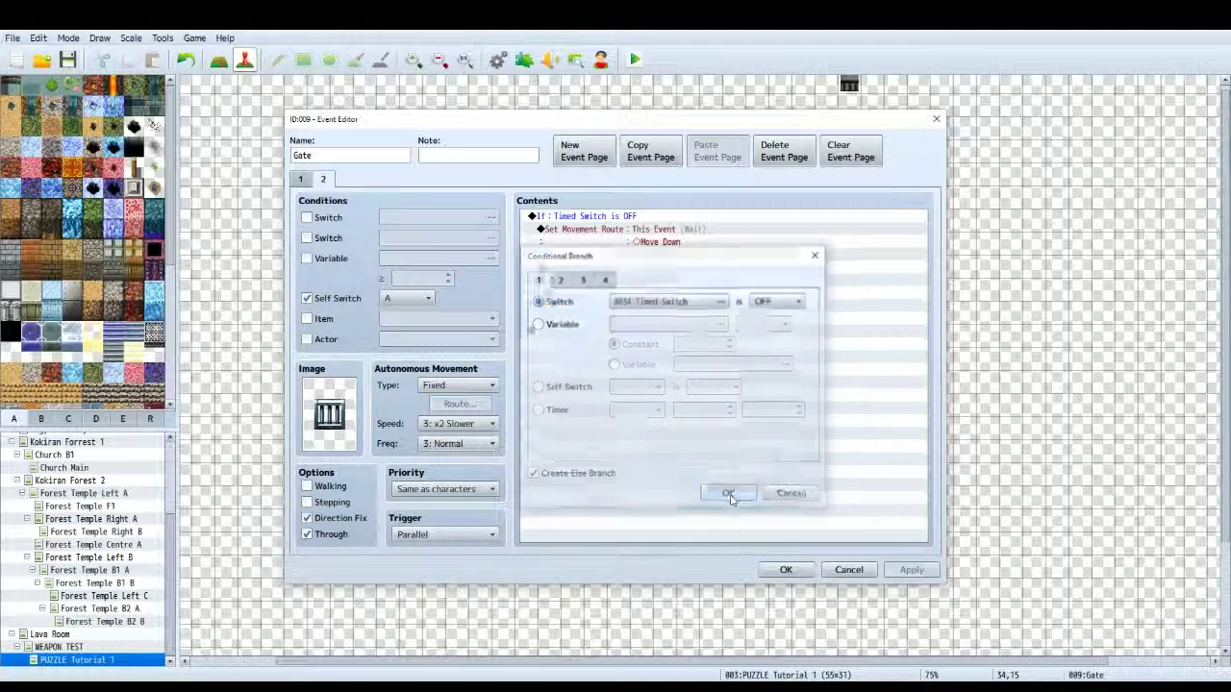
Compare the Gate event's second-page Move Down and Through OFF route with its first-page commands, and close the event.
left_click(664, 251)
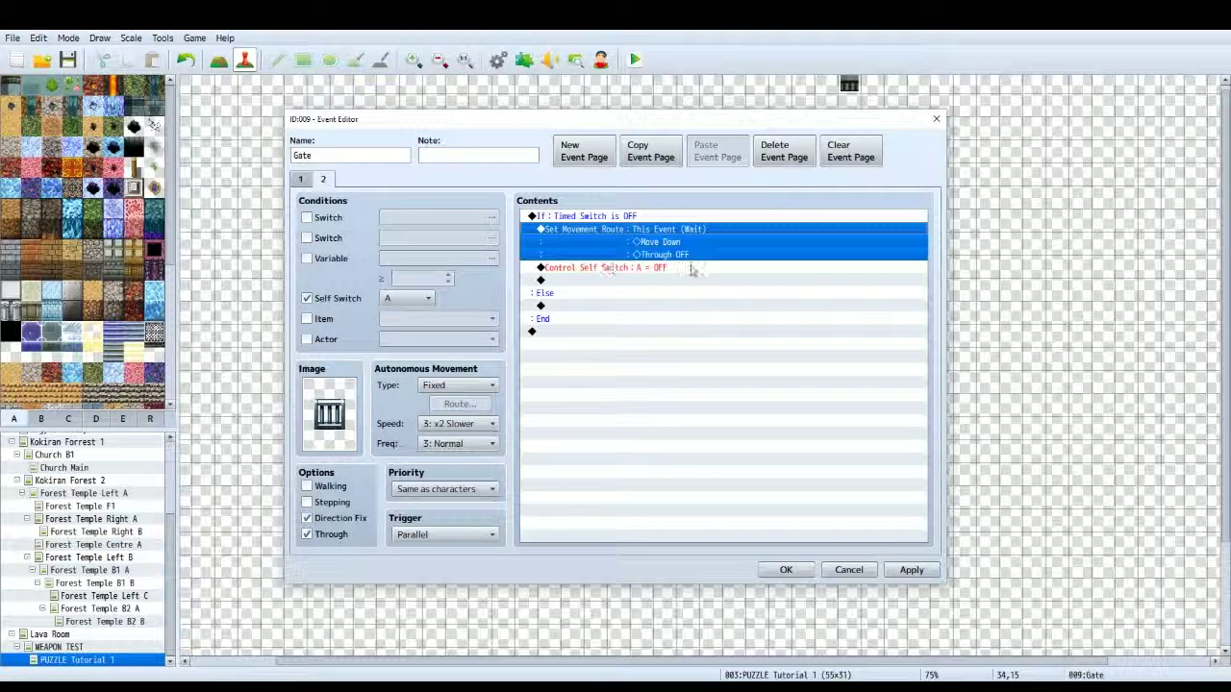
left_click(300, 179)
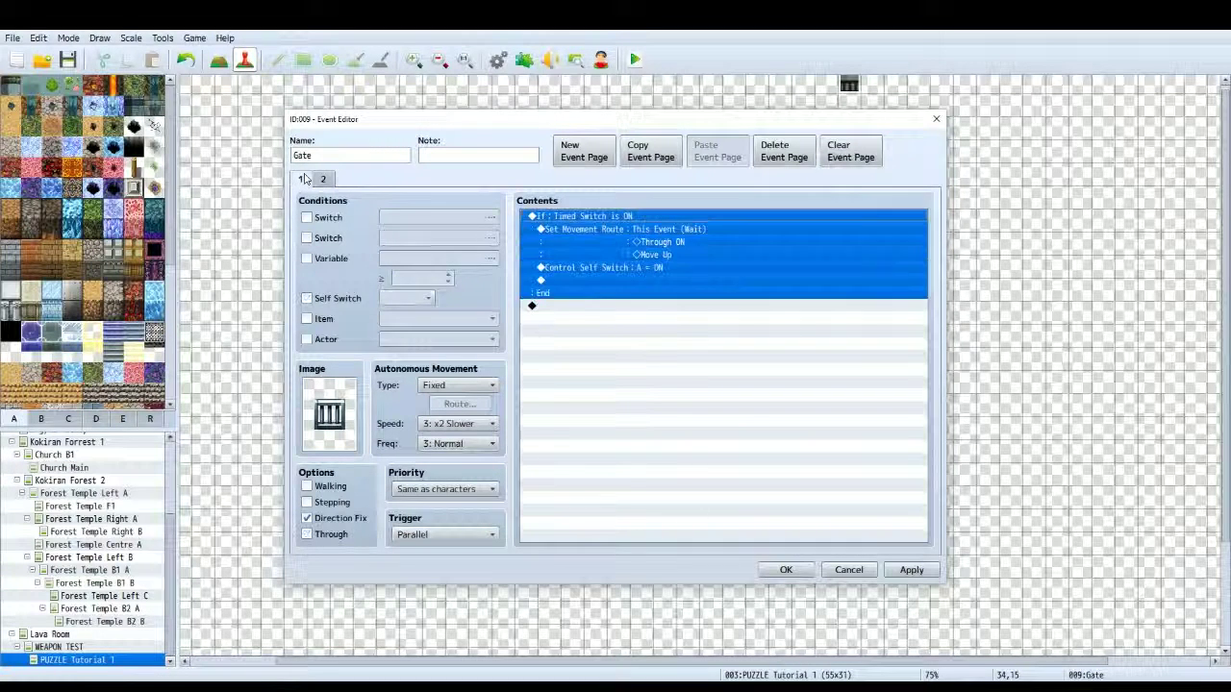
left_click(323, 178)
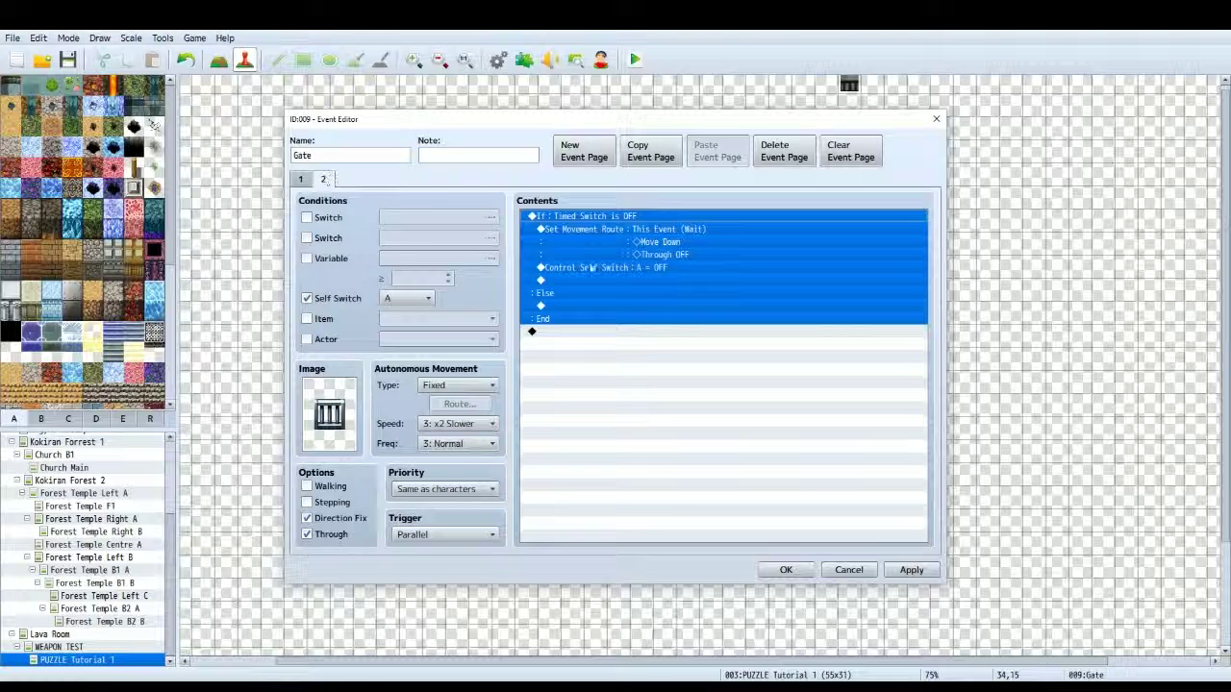
left_click(301, 179)
left_click(603, 423)
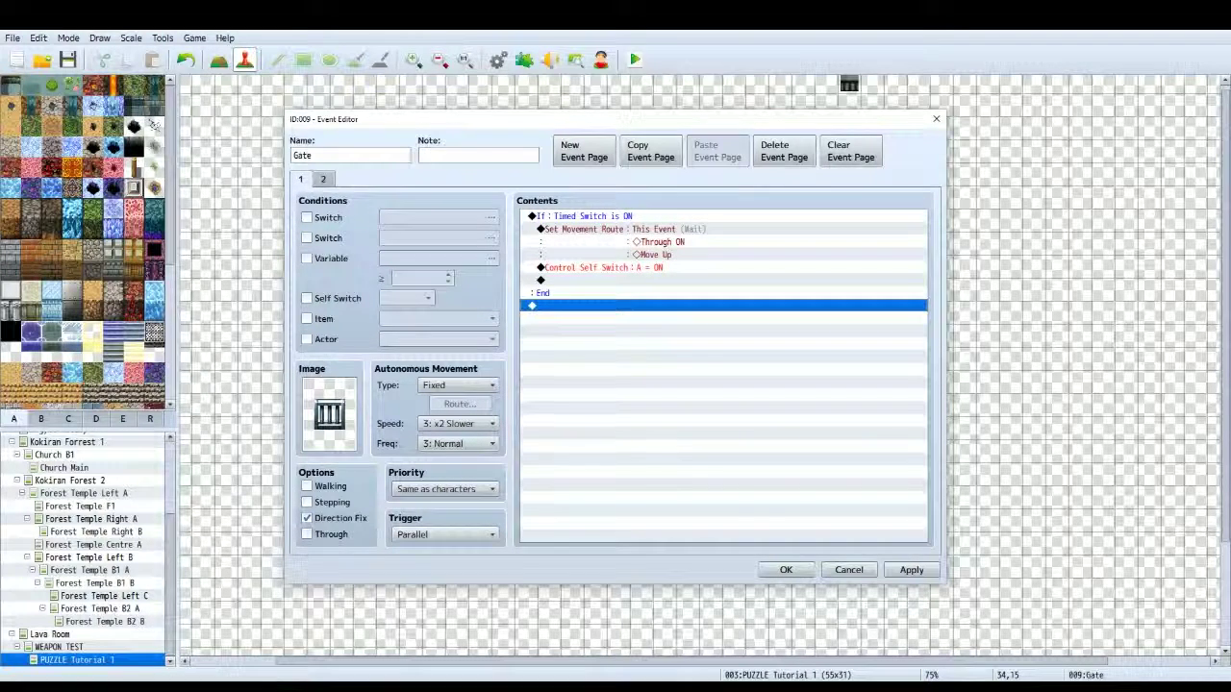
left_click(323, 180)
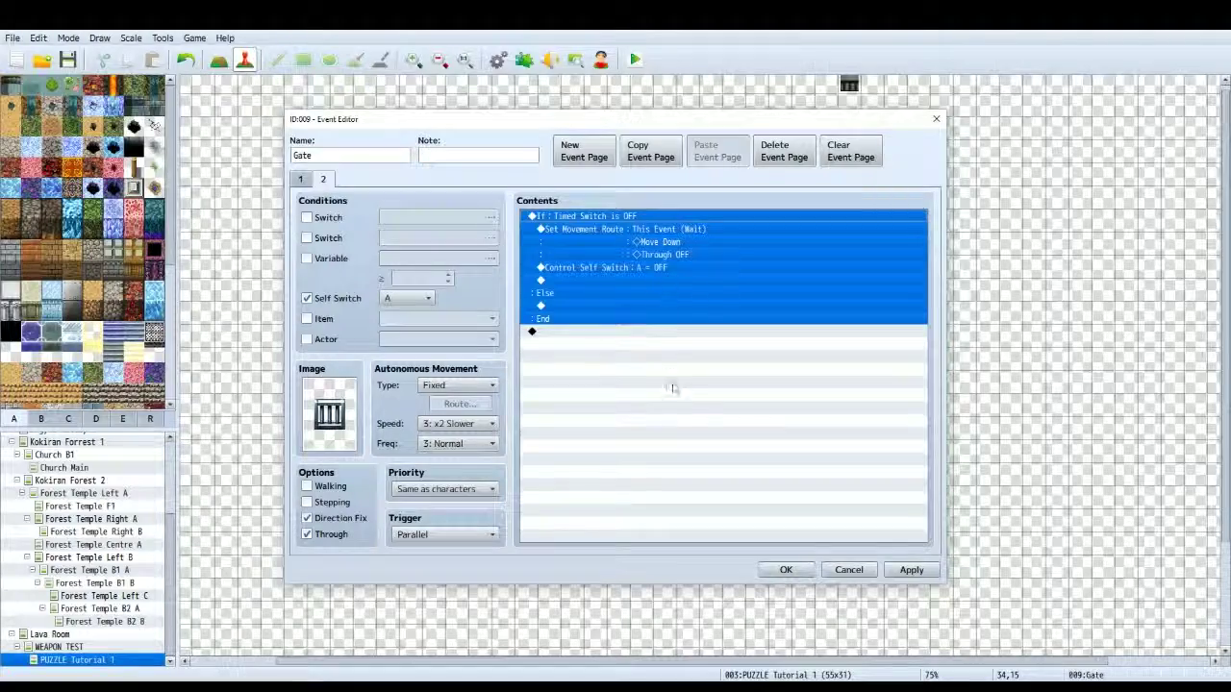
left_click(673, 388)
left_click(301, 180)
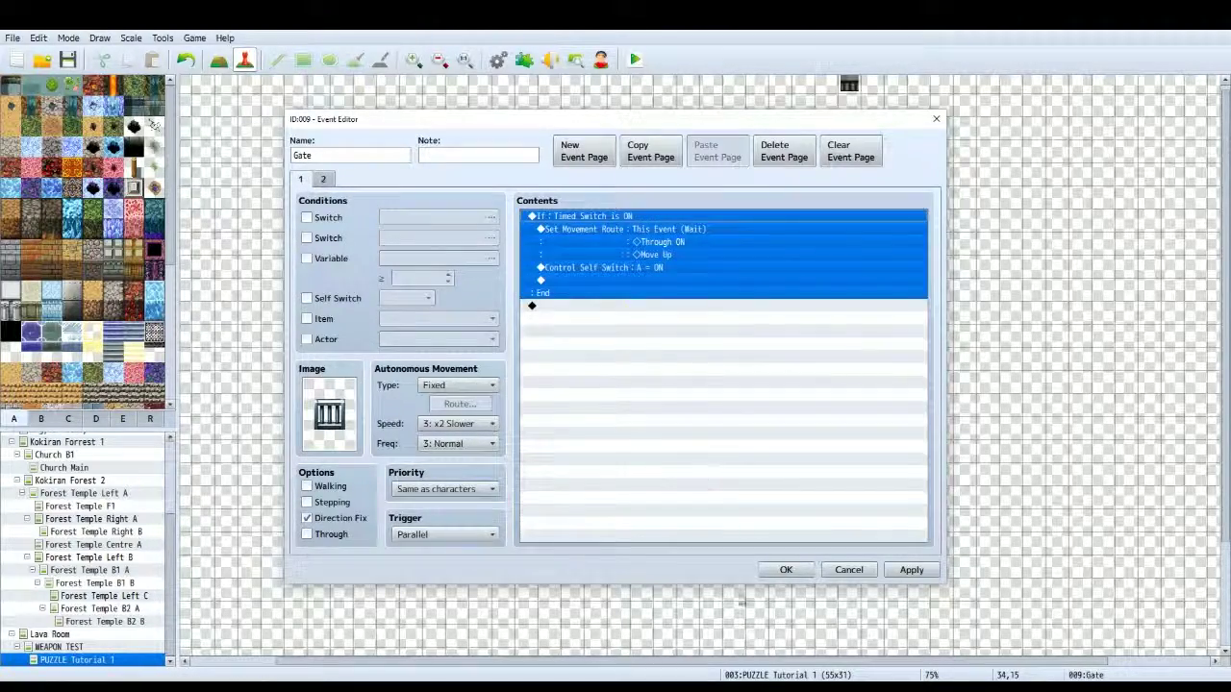
left_click(786, 570)
Review both pages of the yellow floor Switch event at (28,15) and close it.
right_click(735, 430)
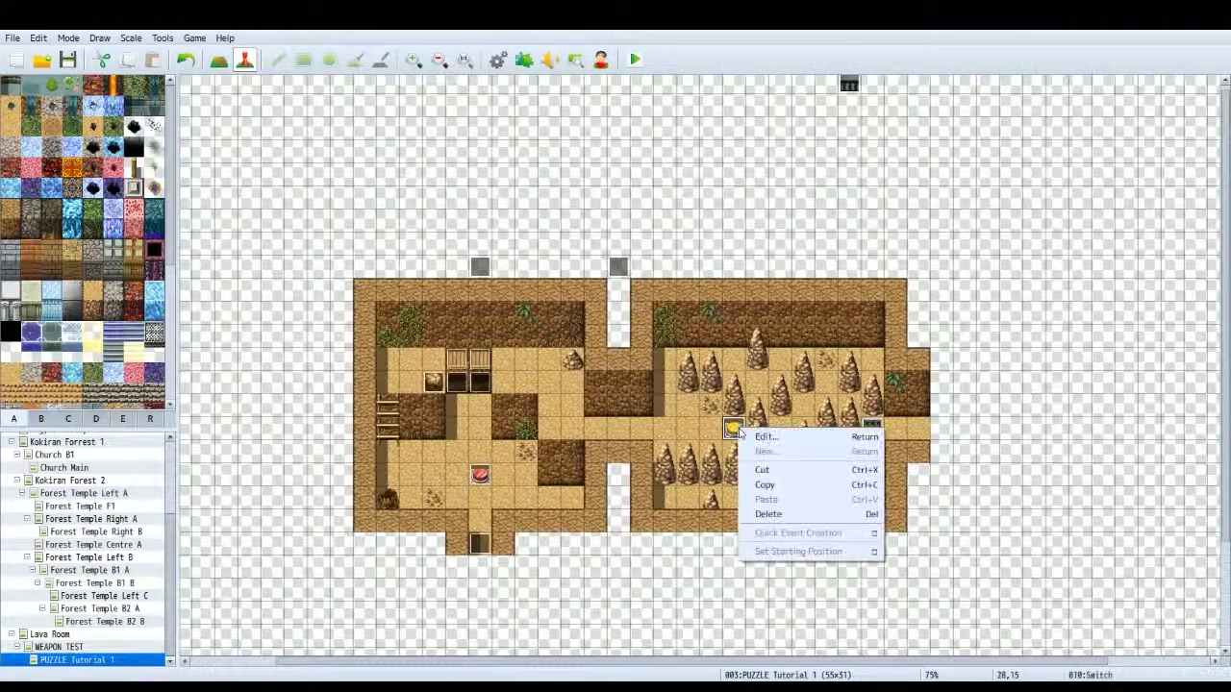
left_click(762, 436)
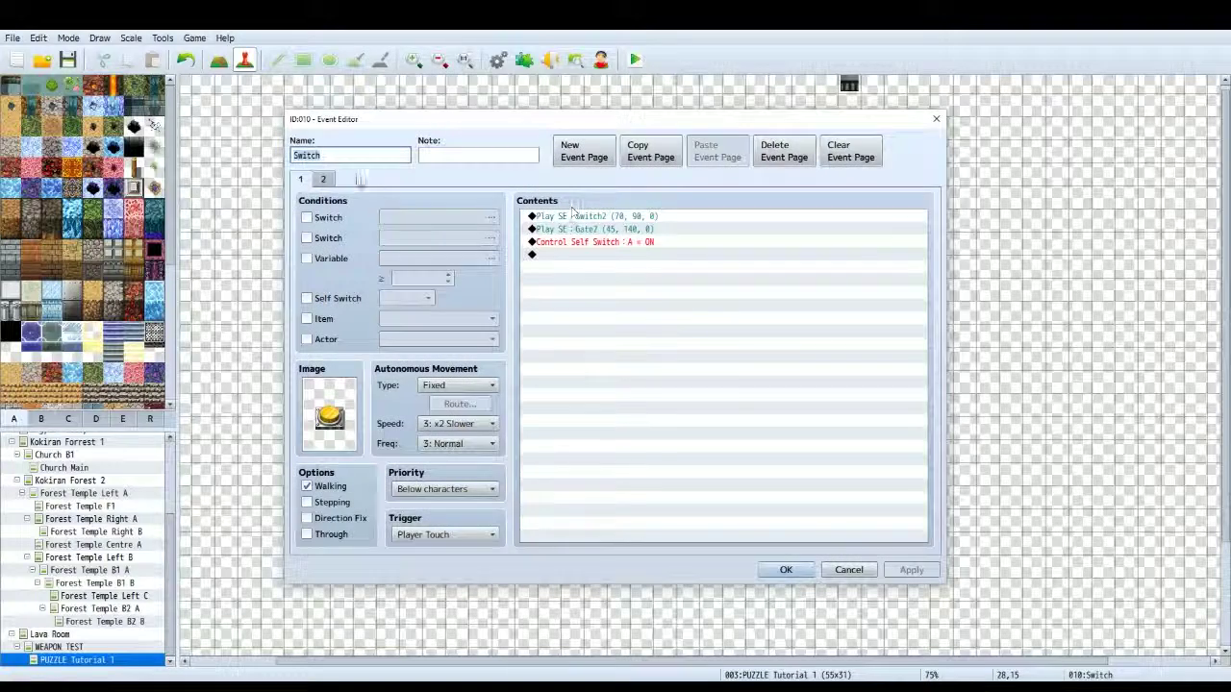
left_click(323, 179)
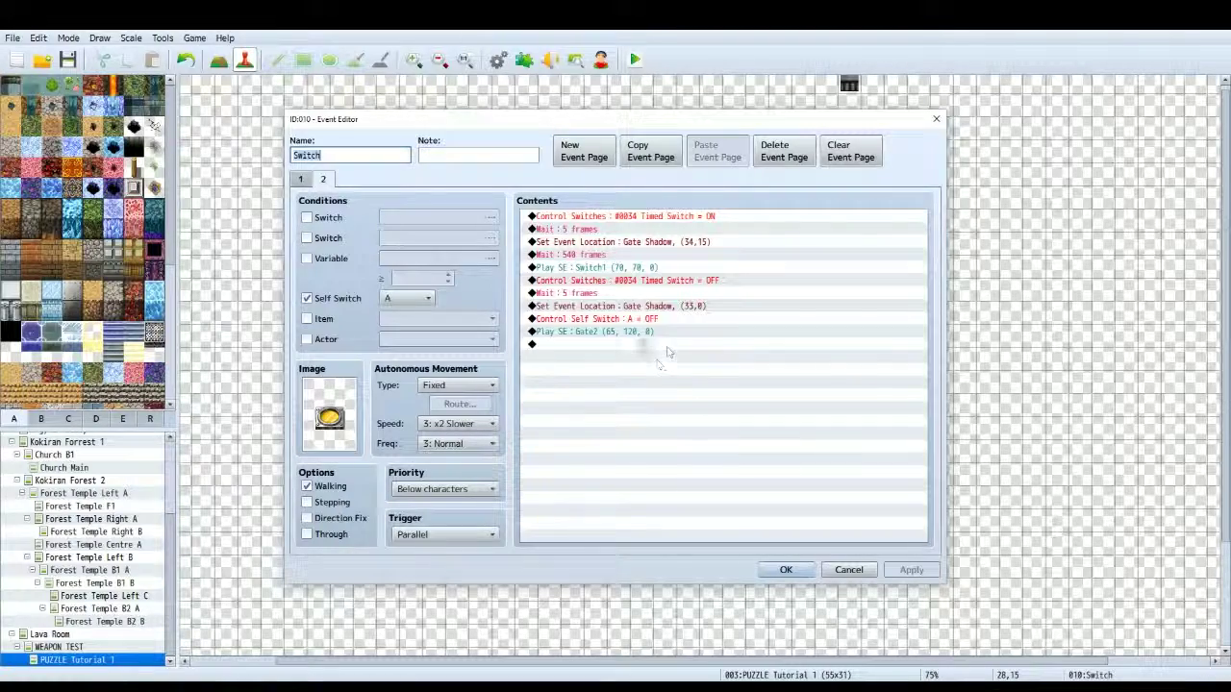
left_click(786, 569)
Save the project and start a playtest of the game.
left_click(68, 59)
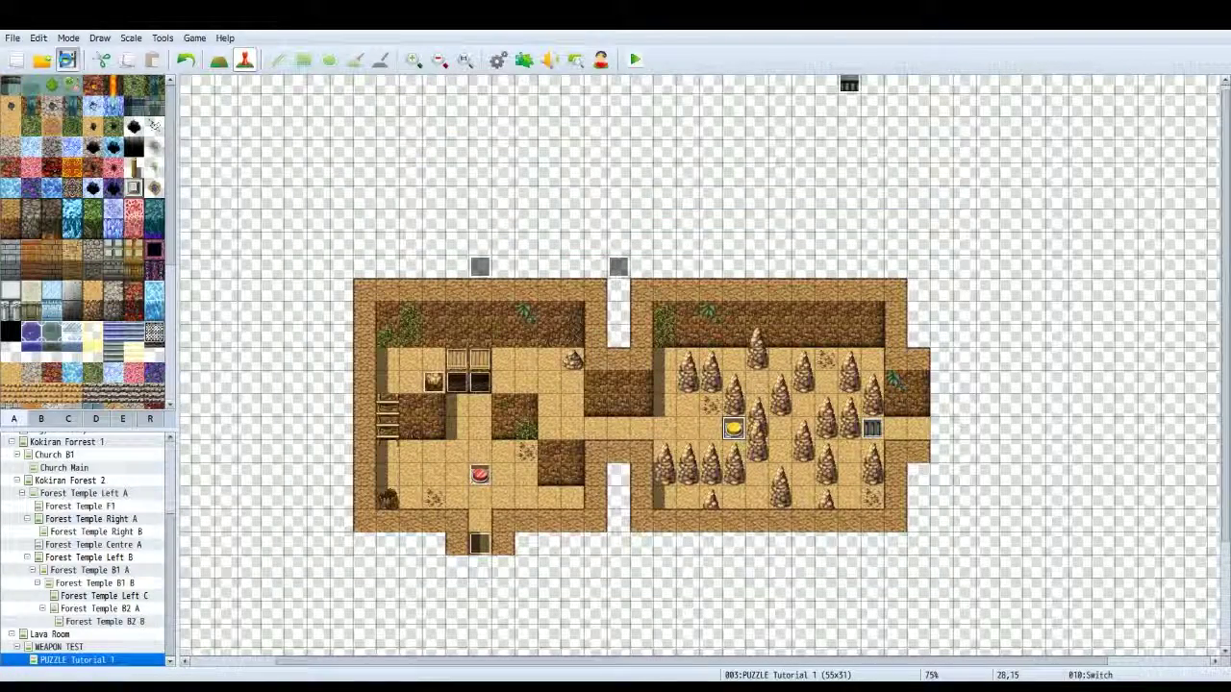
left_click(635, 60)
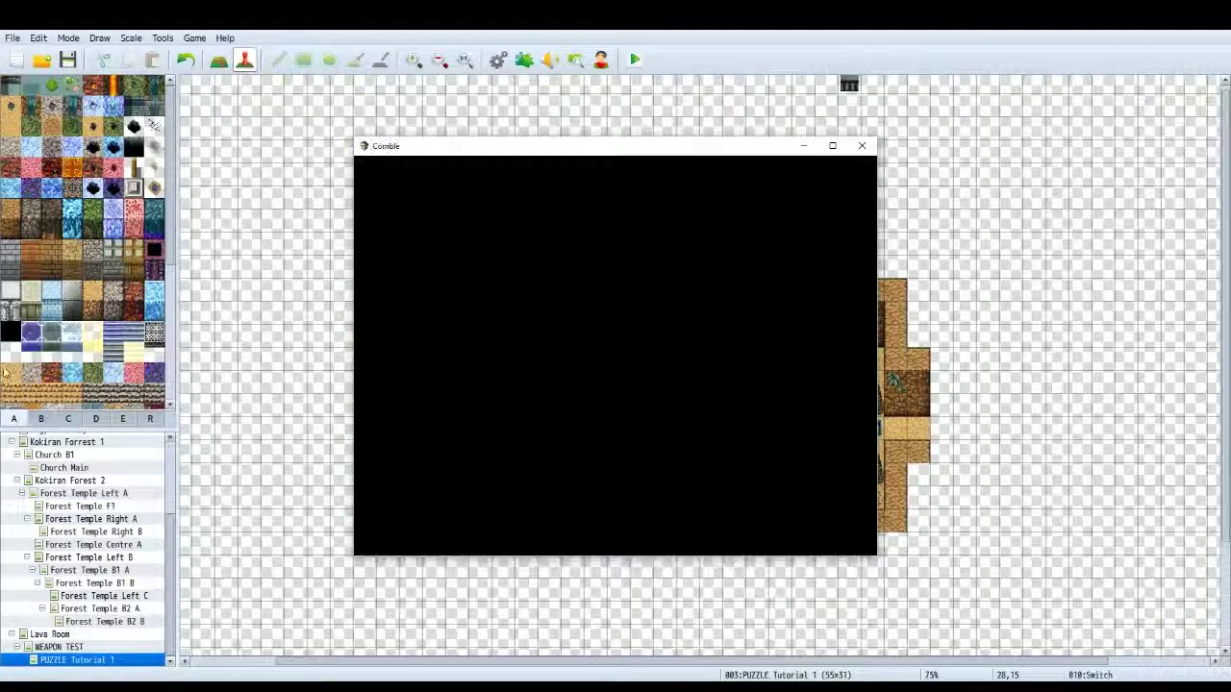
Load the File 2 save in the playtest and walk the character onto the yellow floor switch.
key("Return")
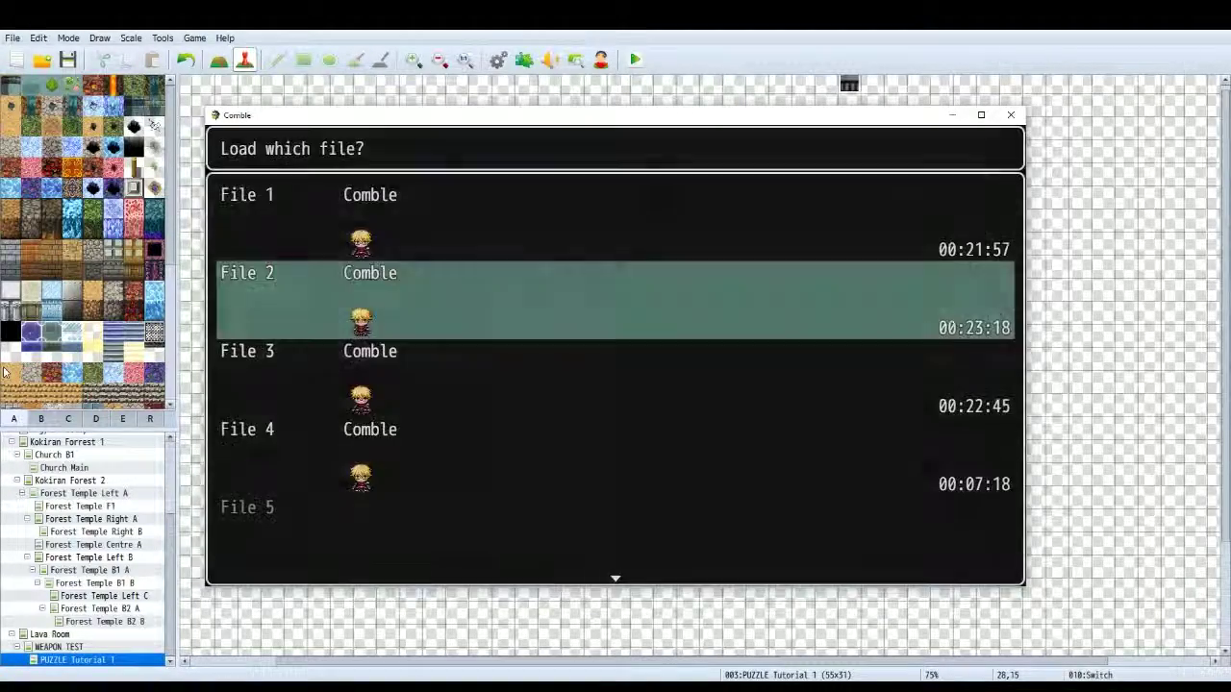
key("Return")
key("Right")
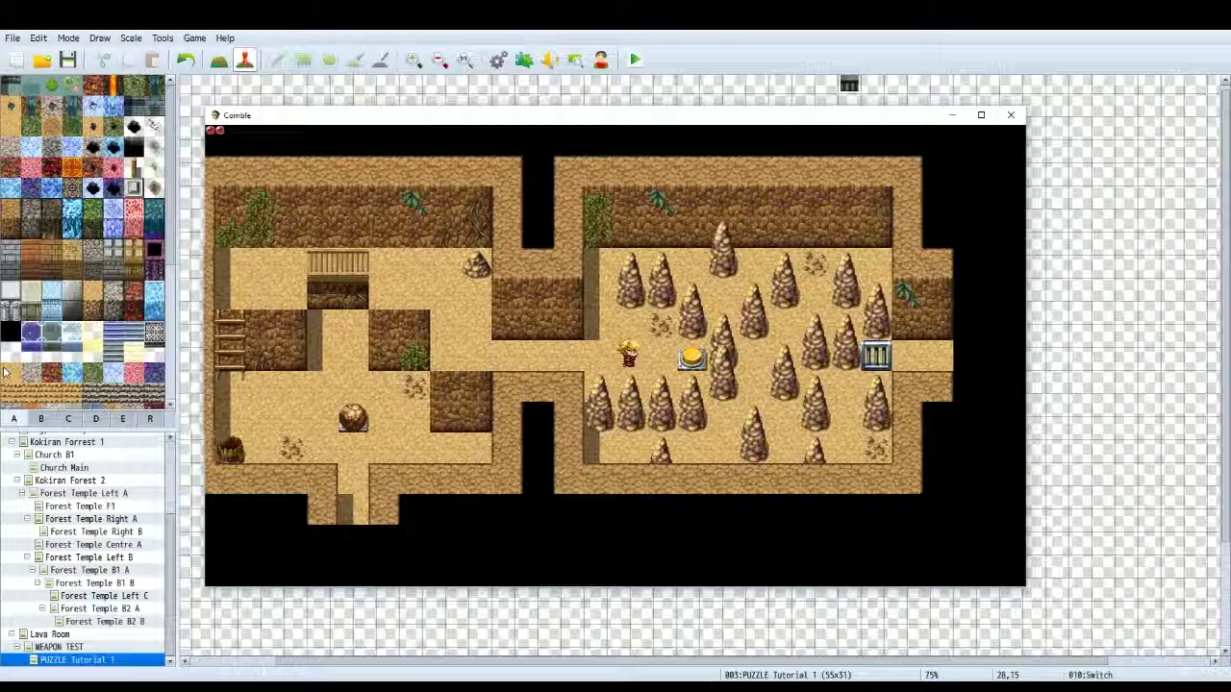
key("Right")
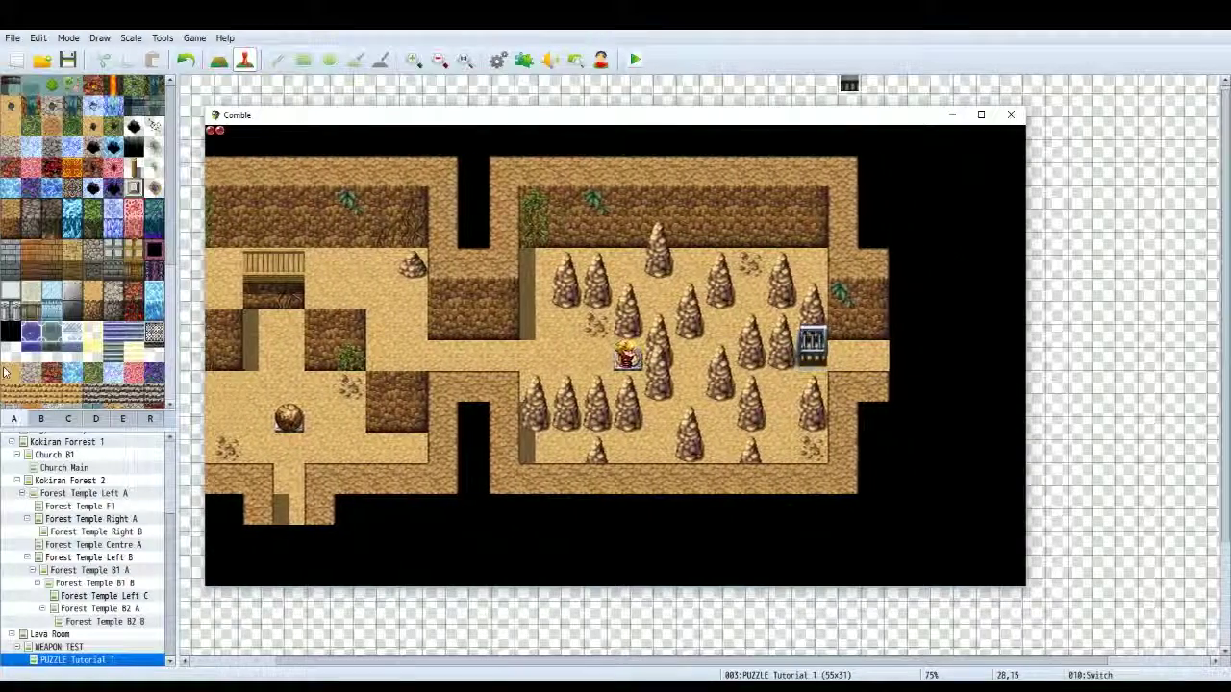
Step off the yellow switch and lead the character around the room's upper rocks toward the opened gate.
key("Left")
key("Up")
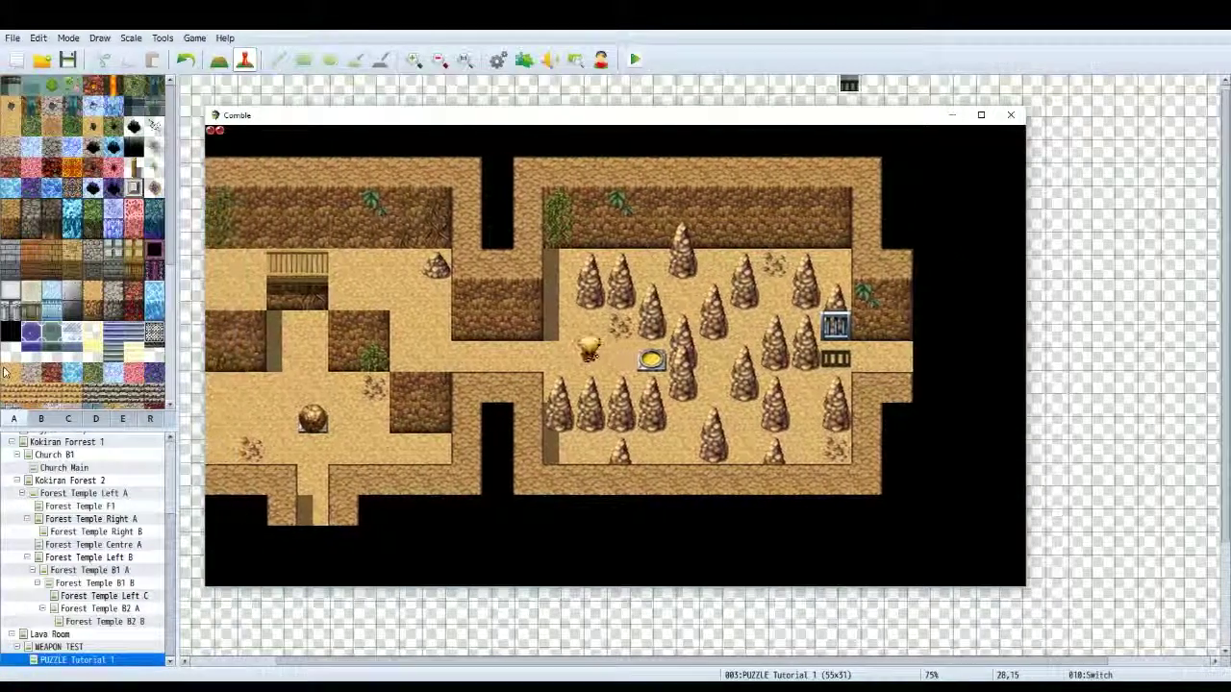
key("Left")
key("Left")
key("Up")
key("Right")
key("Right")
key("Right")
key("Right")
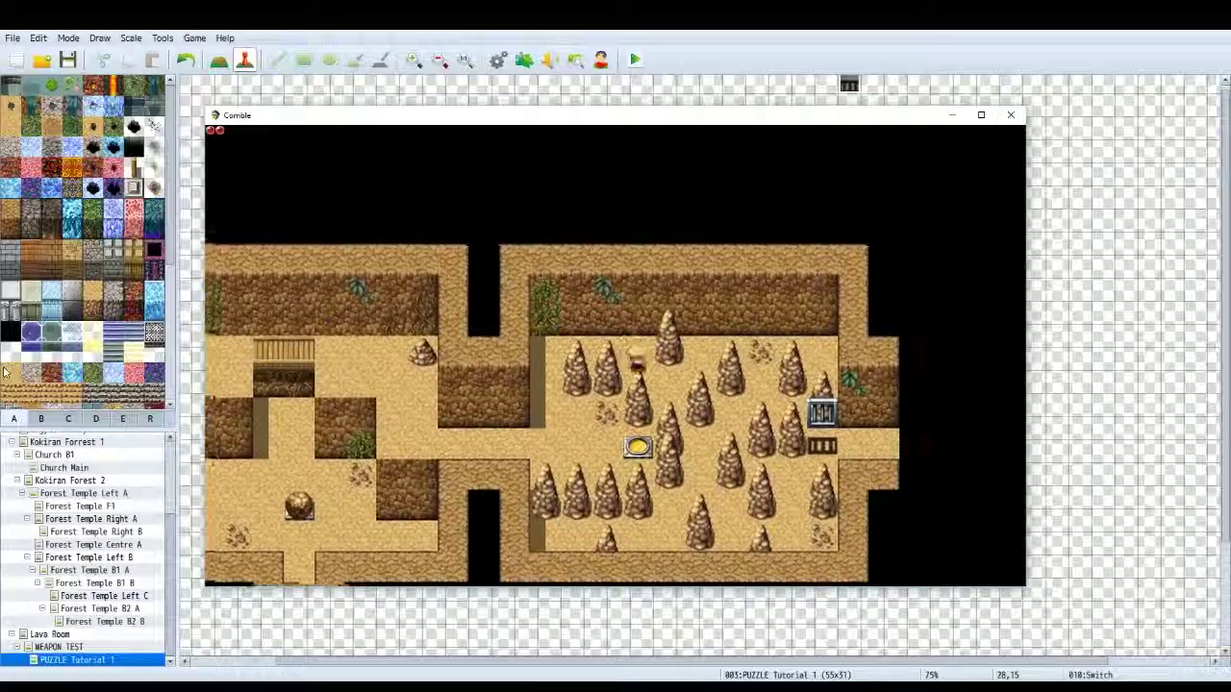
key("Right")
key("Right")
key("Down")
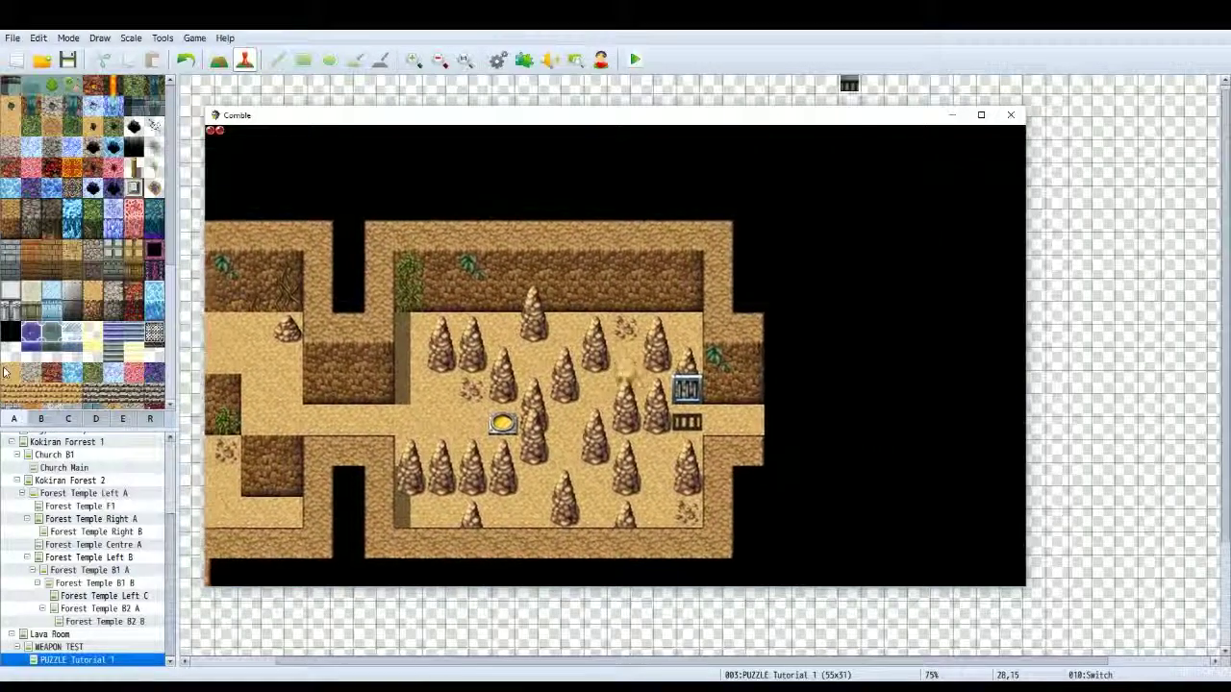
Continue down past the lower rocks and up to the gate to test its timing.
key("Down")
key("Down")
key("Down")
key("Right")
key("Right")
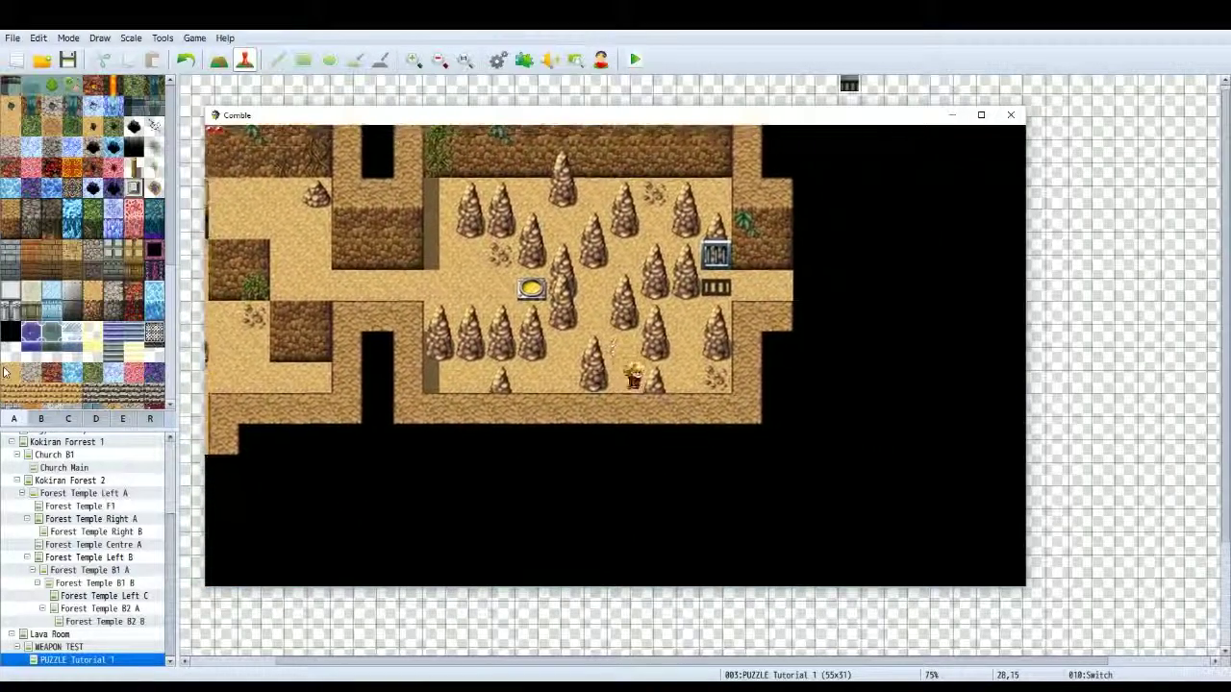
key("Up")
key("Up")
key("Right")
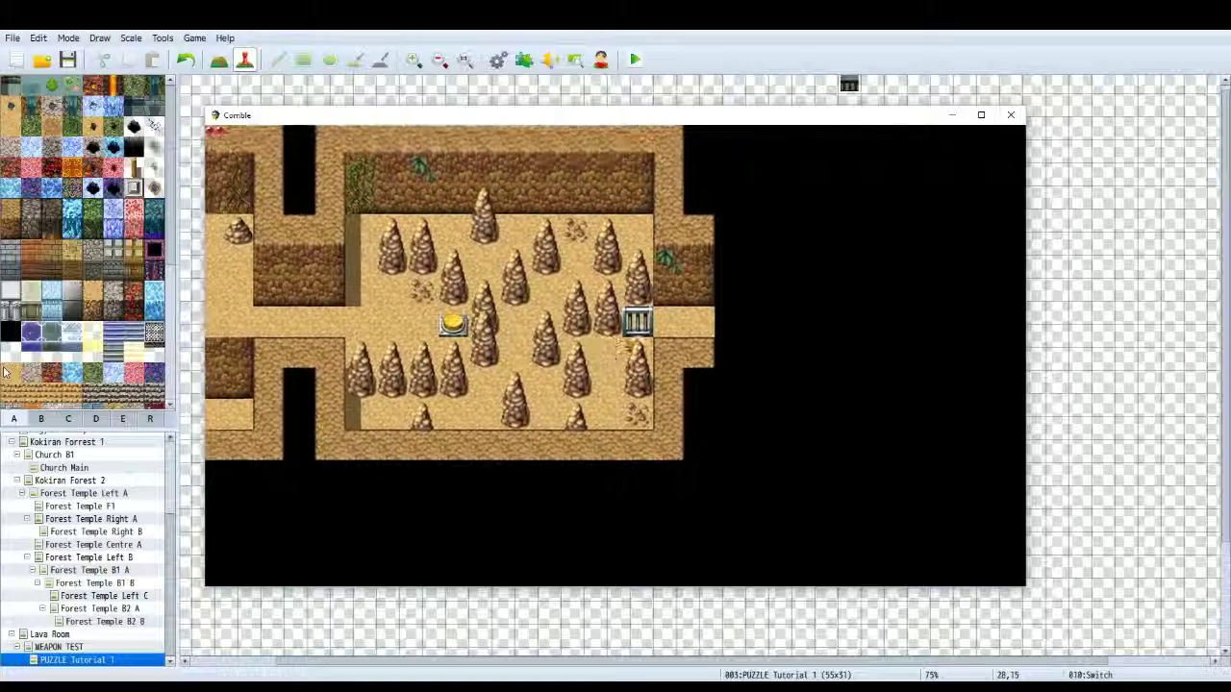
Walk the character back from the closed gate, through the rocks, to the puzzle room's upper-left corner.
key("Left")
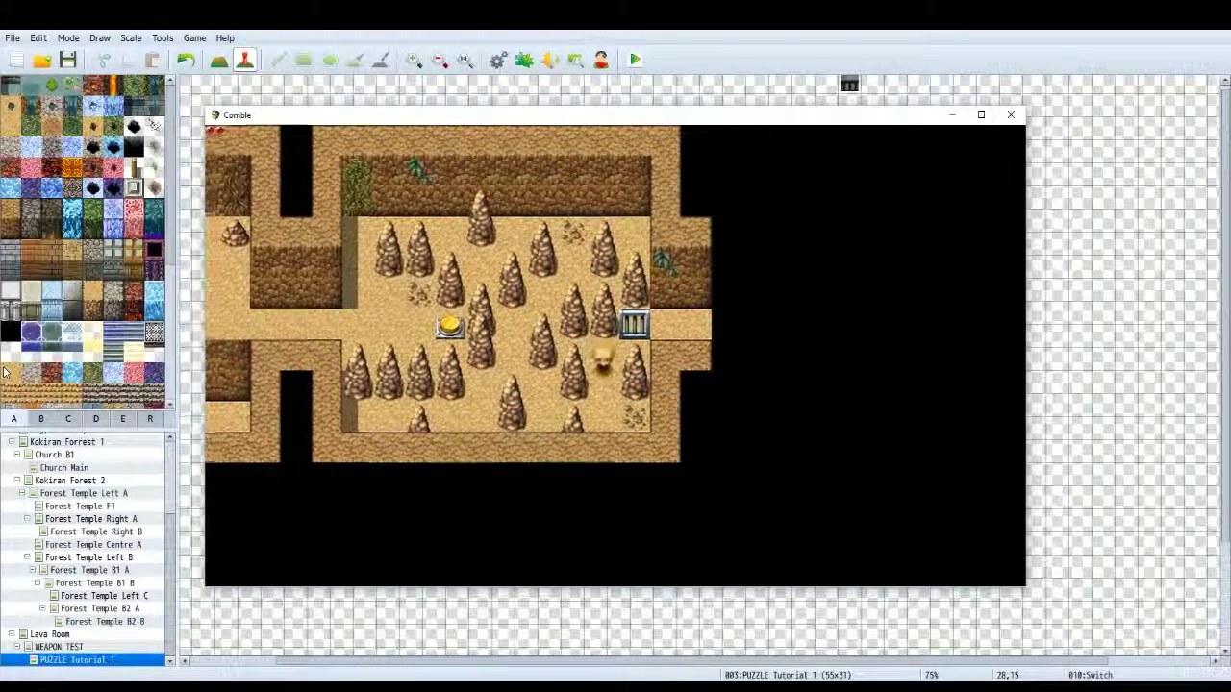
key("Down")
key("Down")
key("Up")
key("Up")
key("Up")
key("Up")
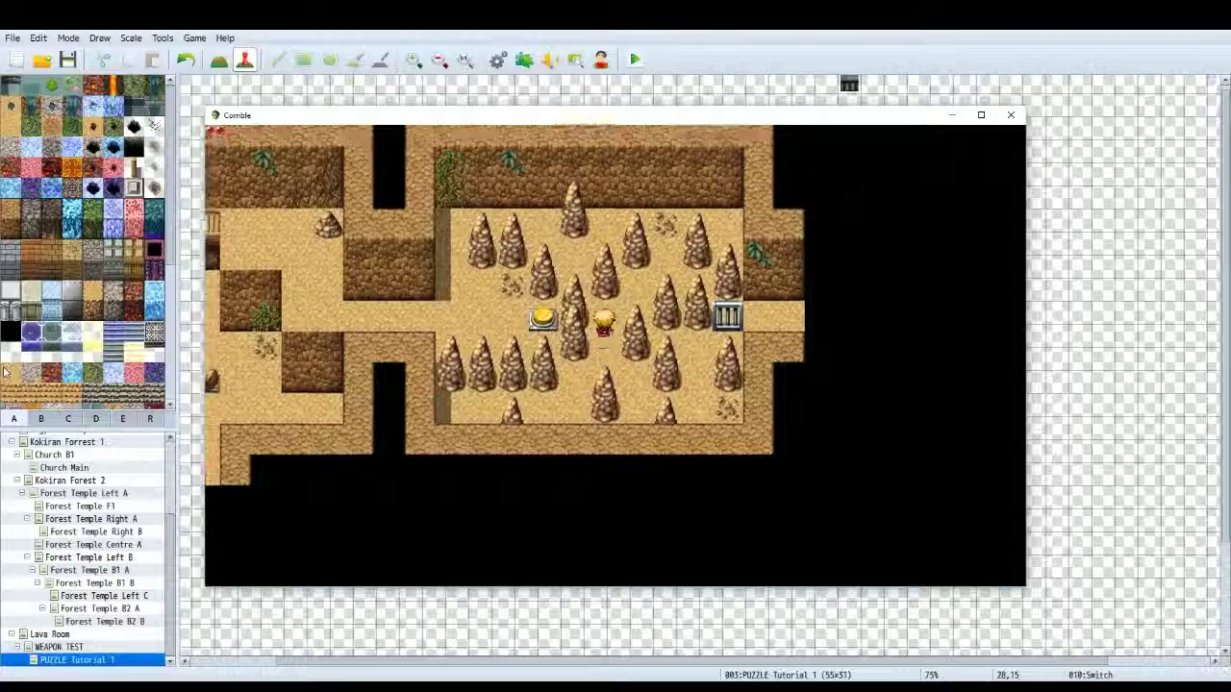
key("Right")
key("Up")
key("Up")
key("Left")
key("Left")
key("Left")
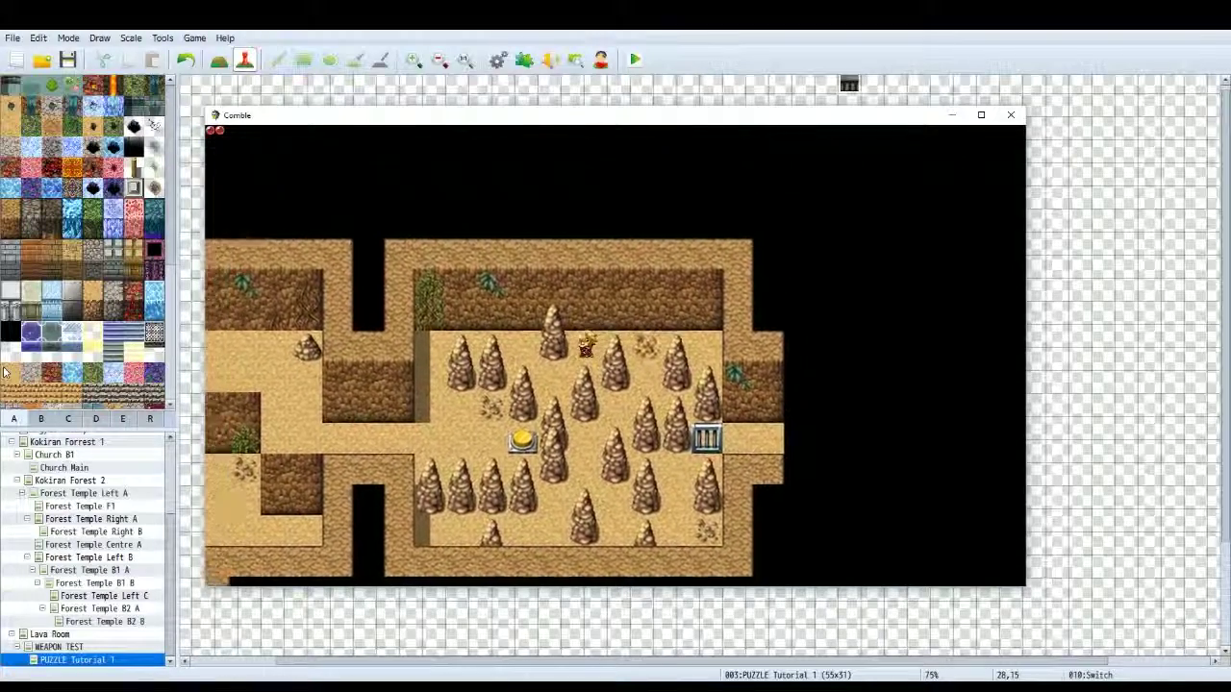
key("Left")
key("Left")
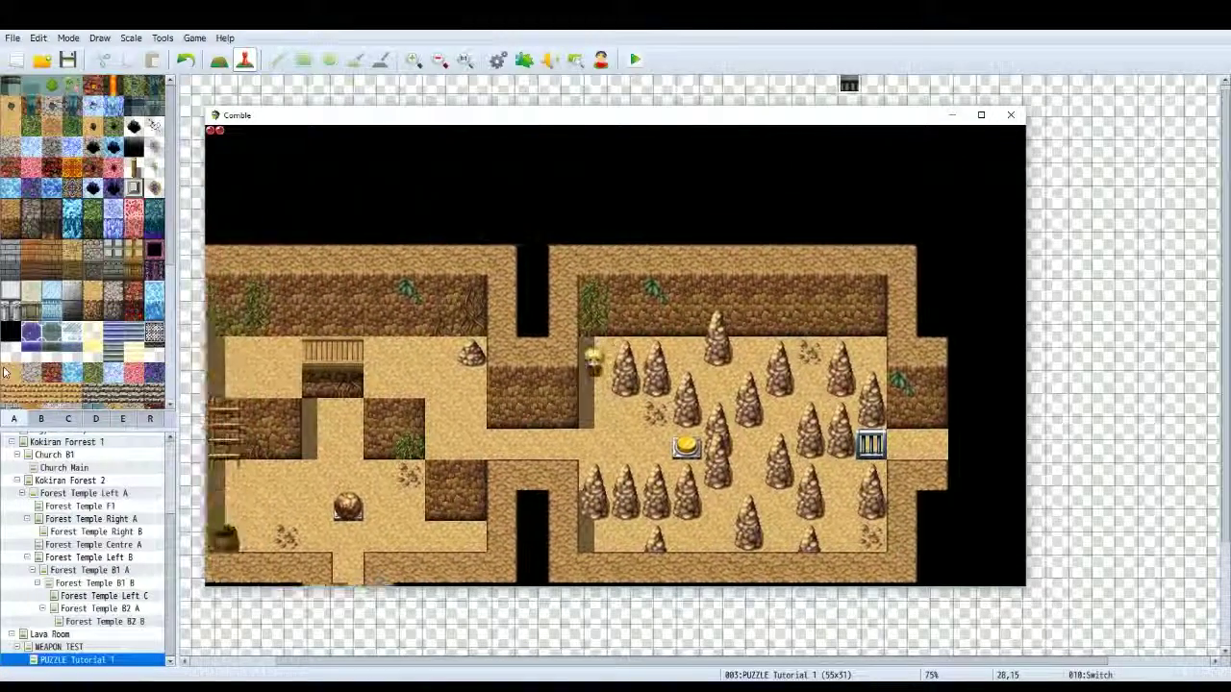
Walk onto the yellow floor switch again to reopen the gate, and step back off it.
key("Down")
key("Down")
key("Down")
key("Left")
key("Up")
key("Up")
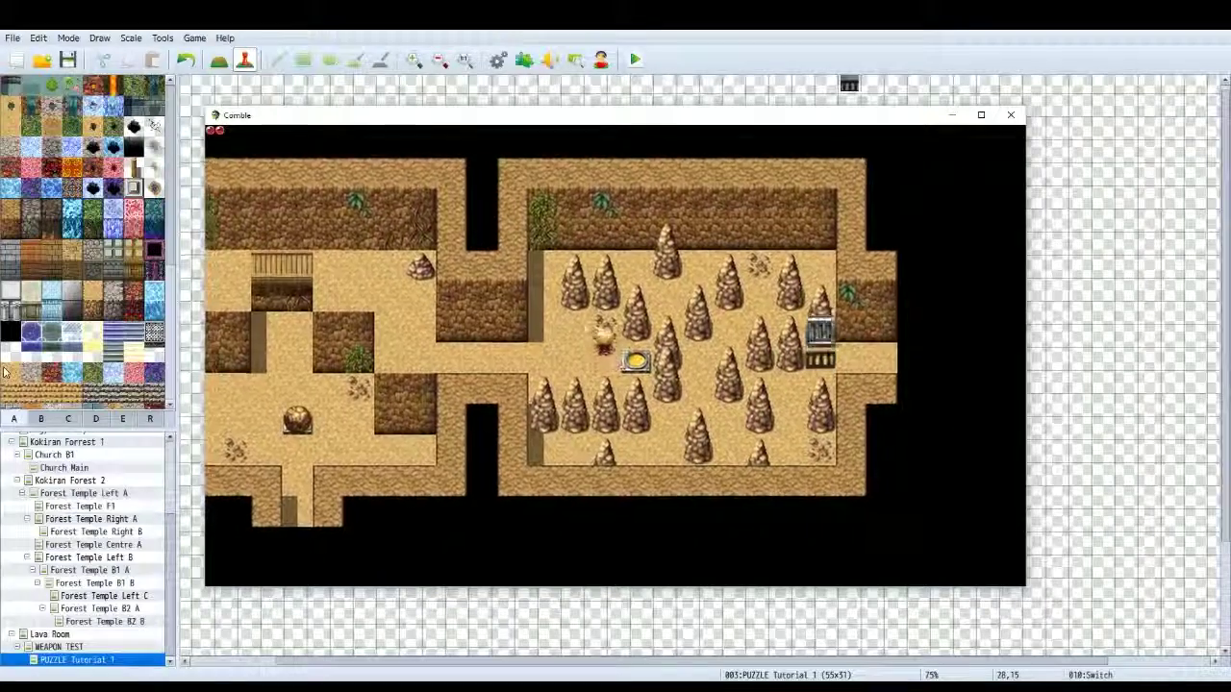
Retry the timed route by going over the upper rocks and down to the room's lower edge.
key("Up")
key("Right")
key("Right")
key("Right")
key("Right")
key("Right")
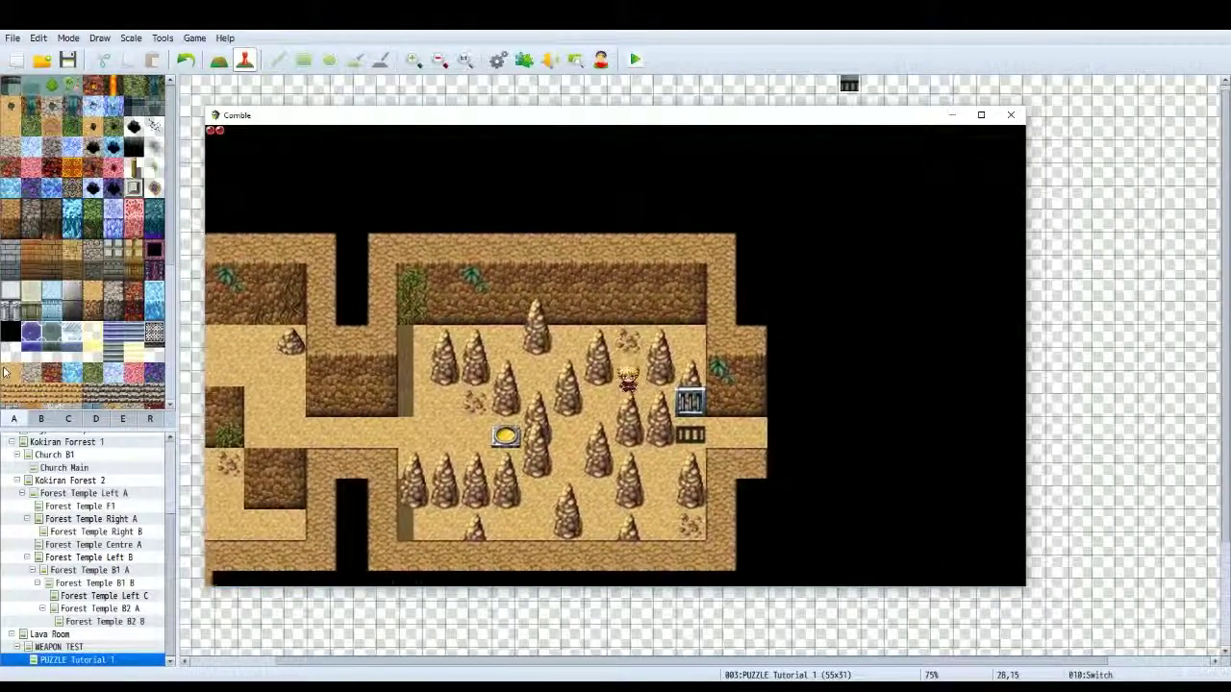
key("Down")
key("Down")
key("Down")
key("Down")
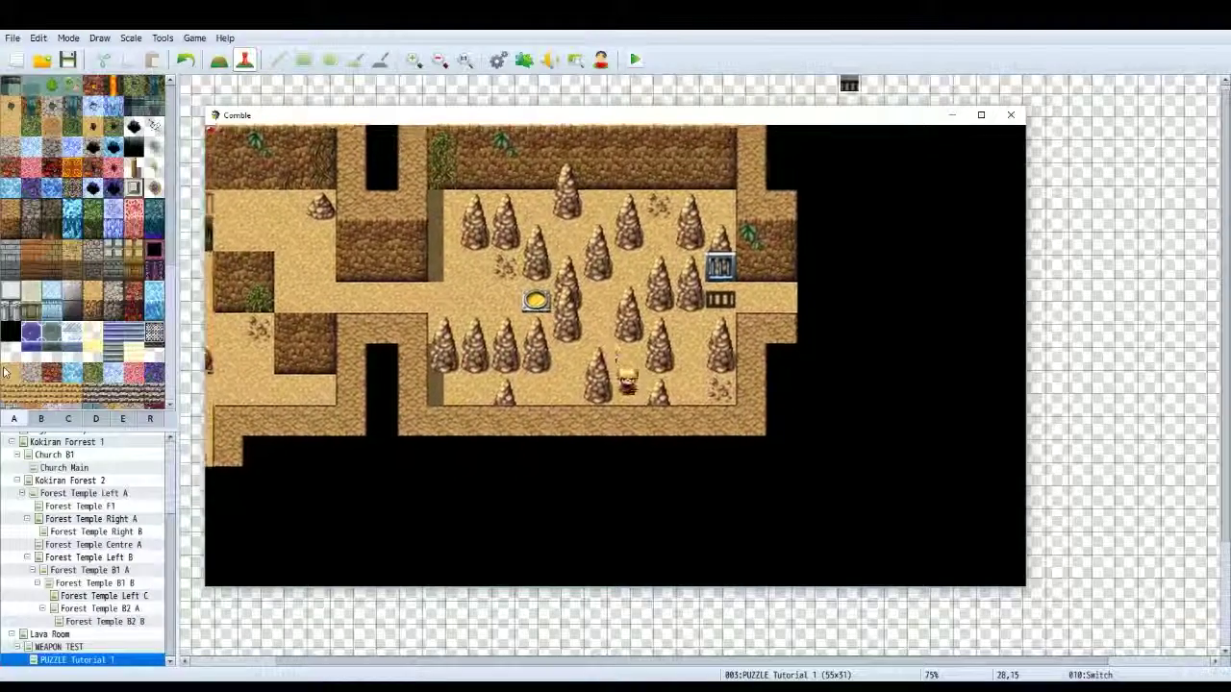
Walk from the lower rocks up to the open gate and pass through into the corridor beyond.
key("Right")
key("Right")
key("Right")
key("Up")
key("Right")
key("Right")
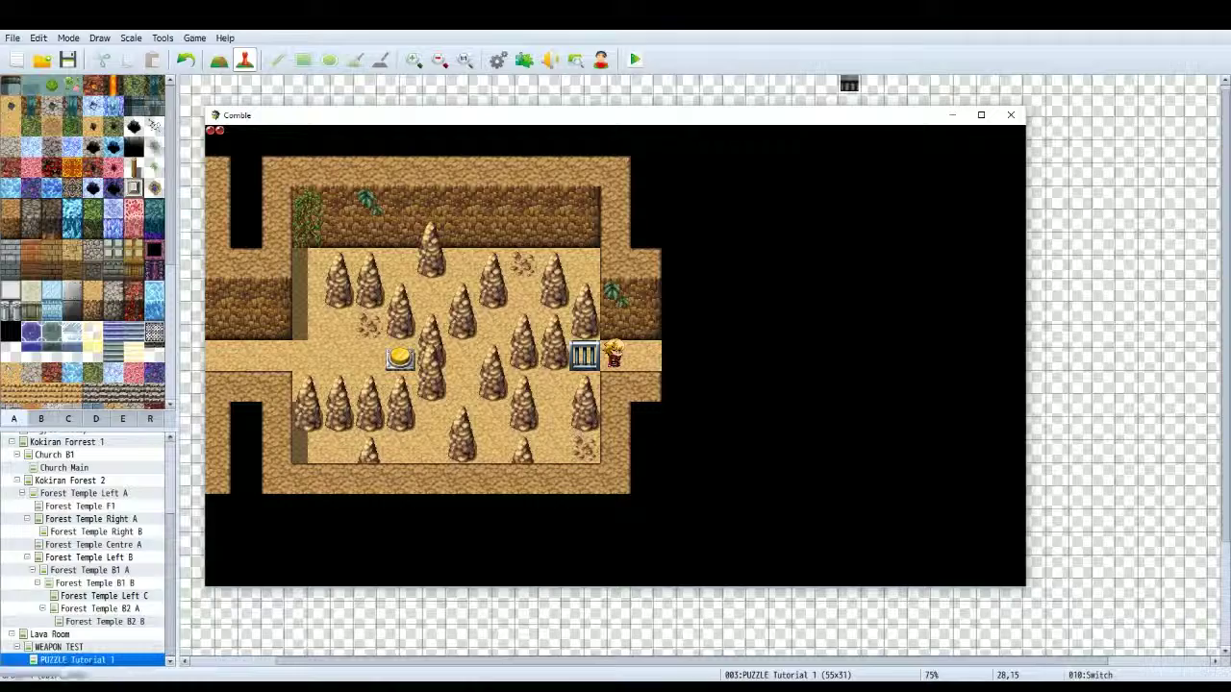
Close the playtest and select the map tile at (29,14) beside the yellow switch in the editor.
left_click(1008, 117)
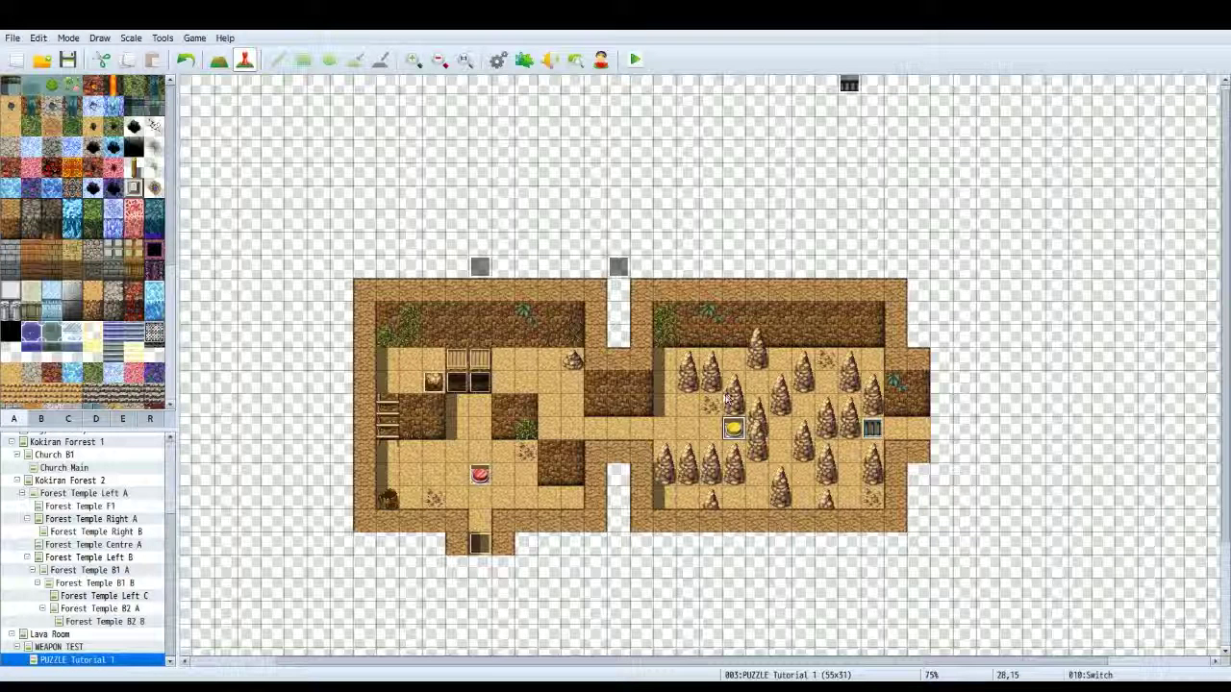
left_click(758, 410)
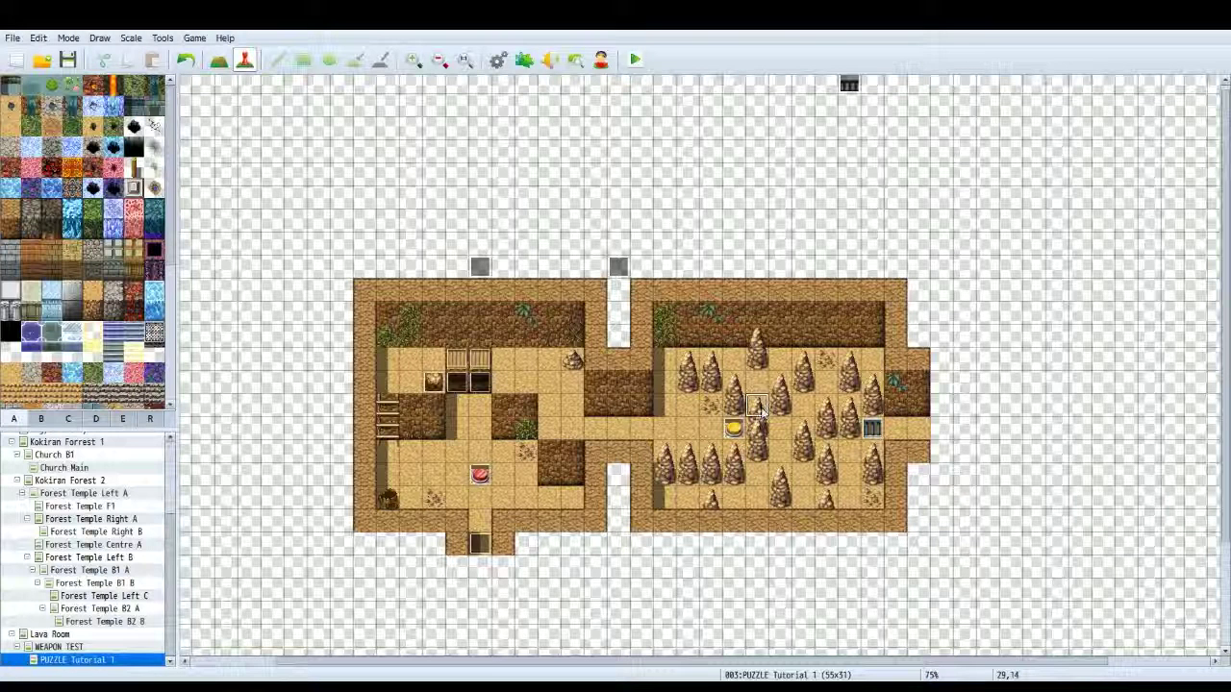